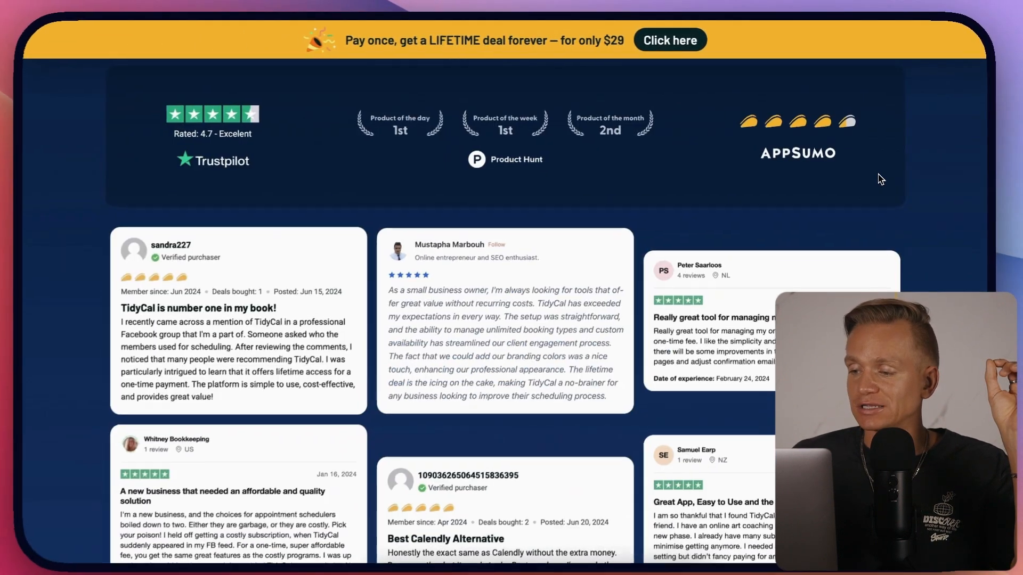
Look through the customer reviews and the feature and price comparison table on the TidyCal page.
scroll(626, 221, down, 15)
scroll(623, 221, down, 5)
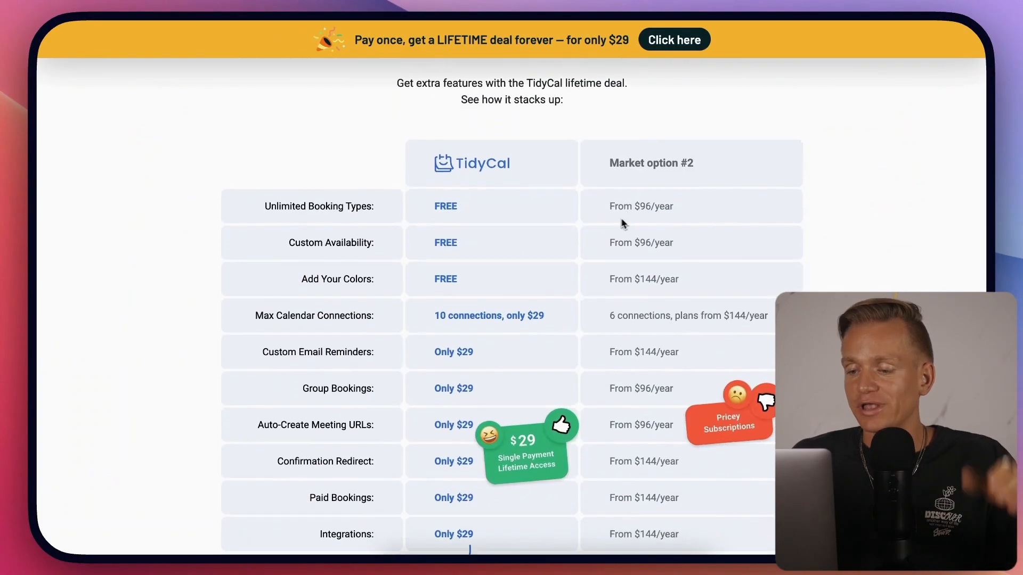
scroll(562, 152, up, 4)
scroll(565, 154, down, 1)
scroll(570, 158, down, 1)
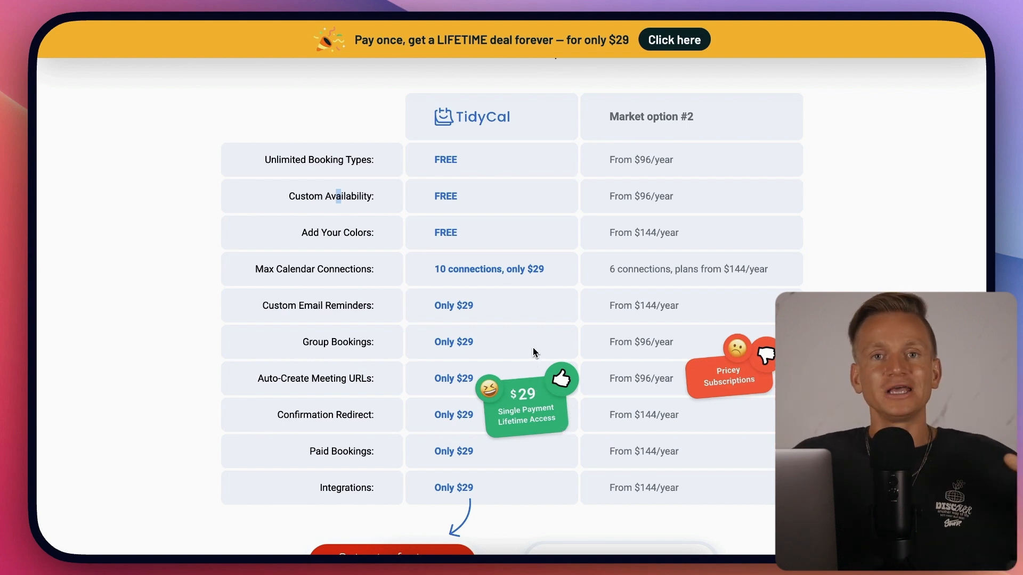
scroll(362, 267, down, 2)
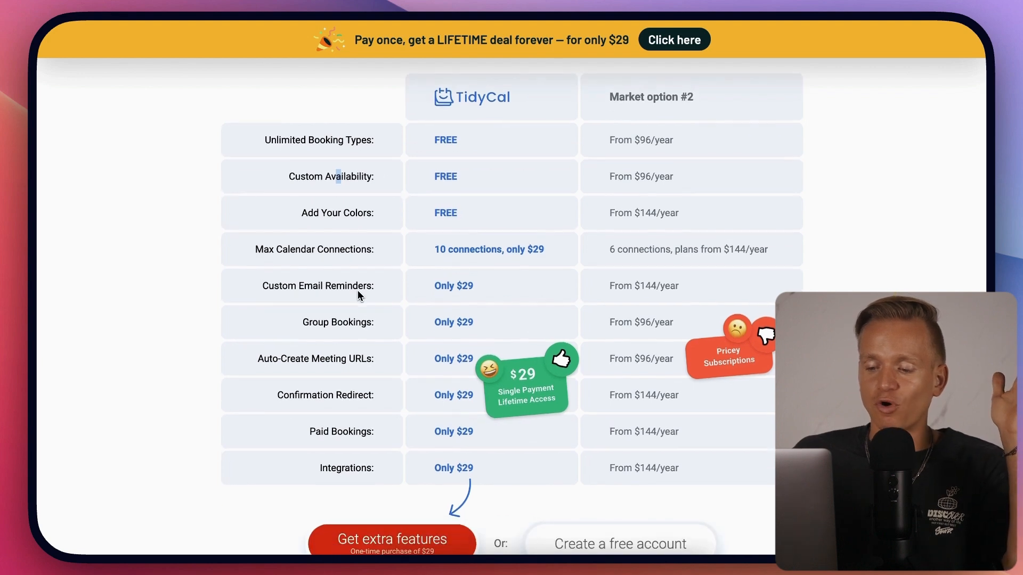
scroll(411, 323, up, 1)
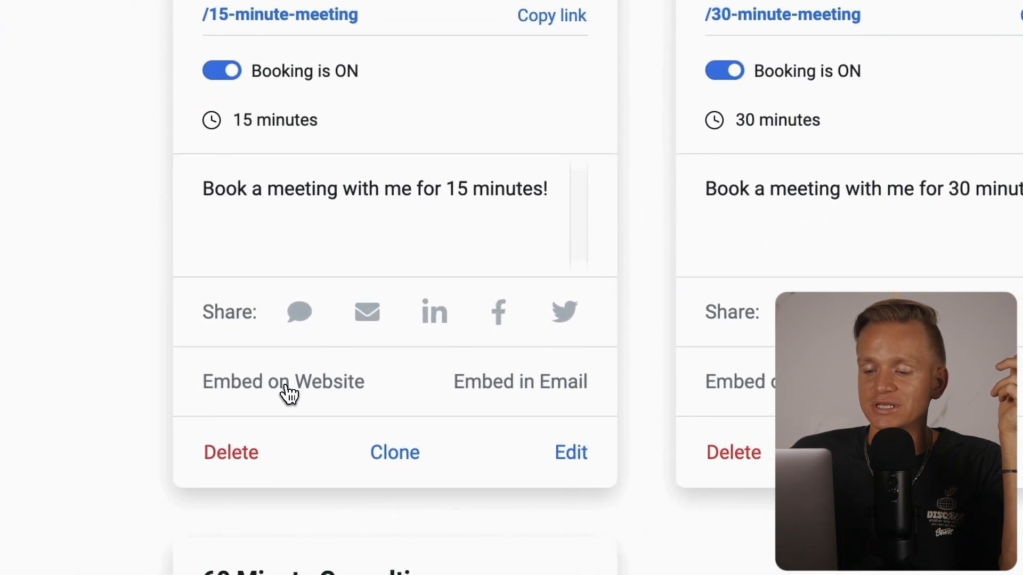
View the 15 Minute Meeting's website embed code, close it, and copy the meeting's booking link.
click(288, 393)
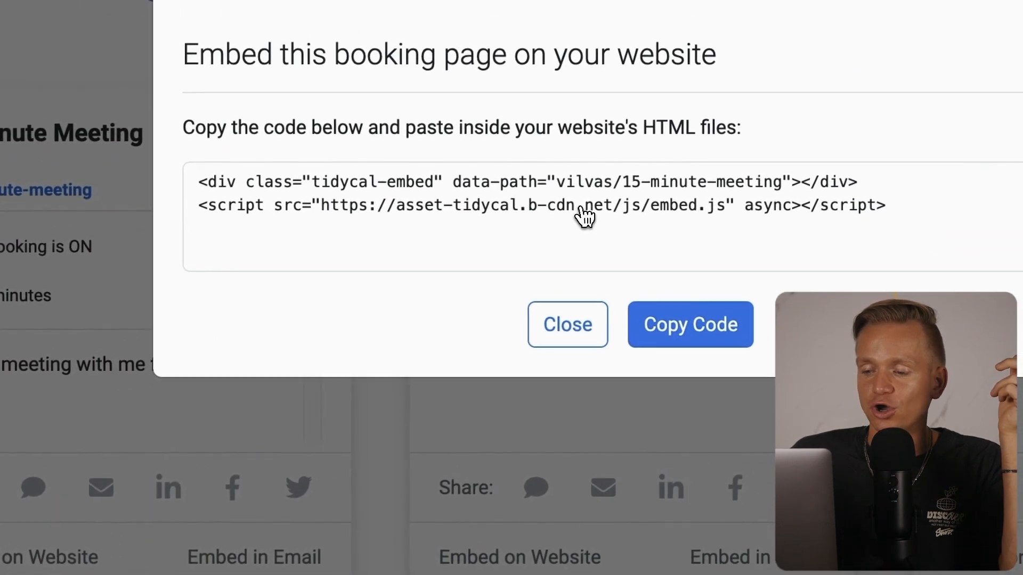
click(567, 324)
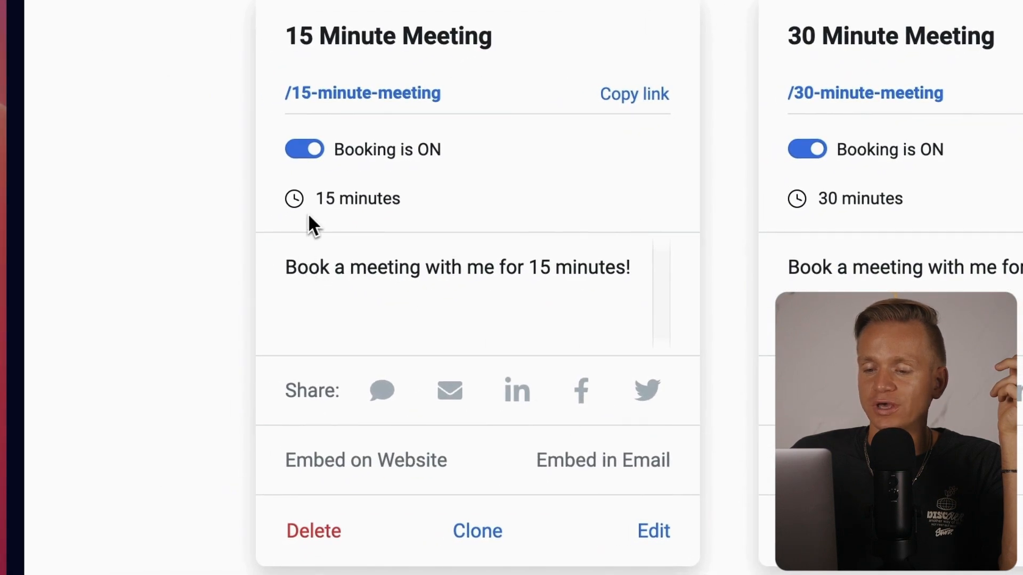
click(628, 98)
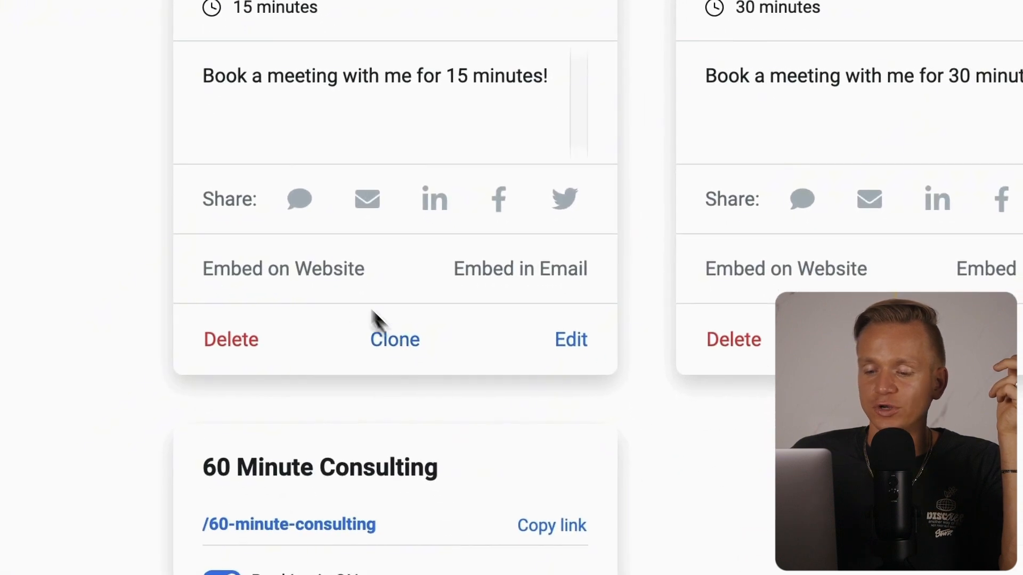
Open the 15 Minute Meeting booking type for editing and go to its duration and availability settings.
click(573, 341)
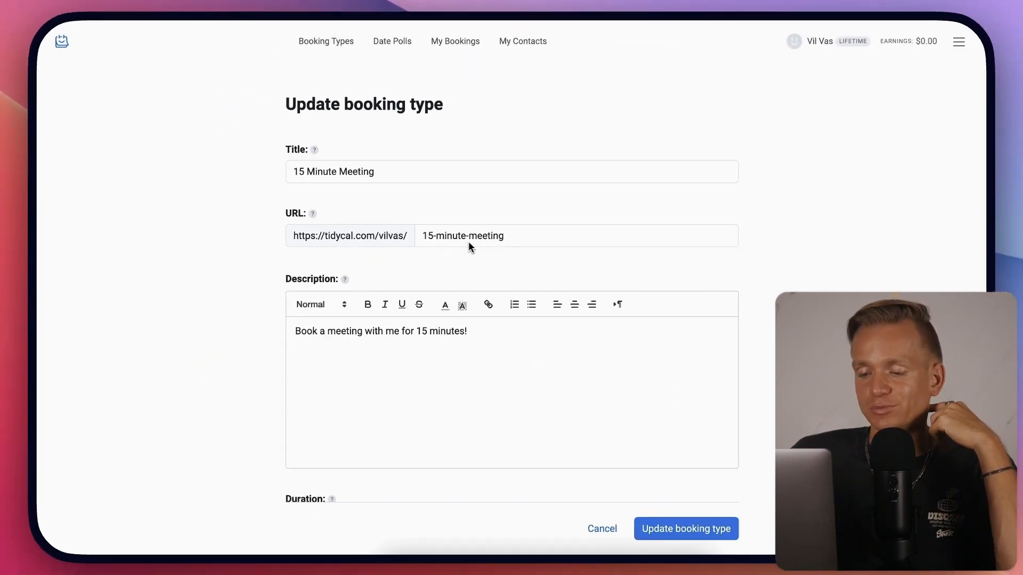
scroll(458, 251, down, 3)
click(296, 330)
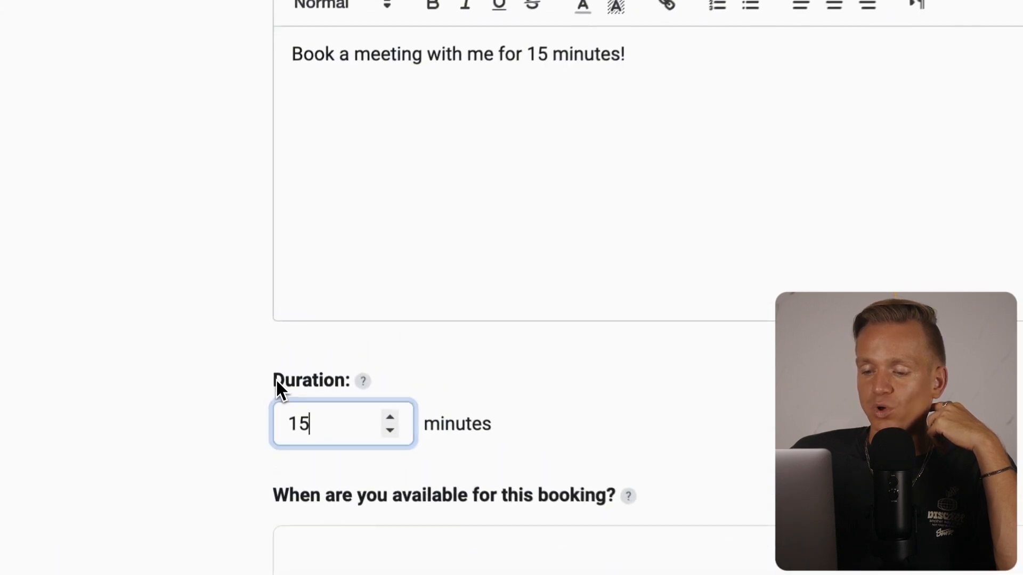
scroll(350, 403, down, 3)
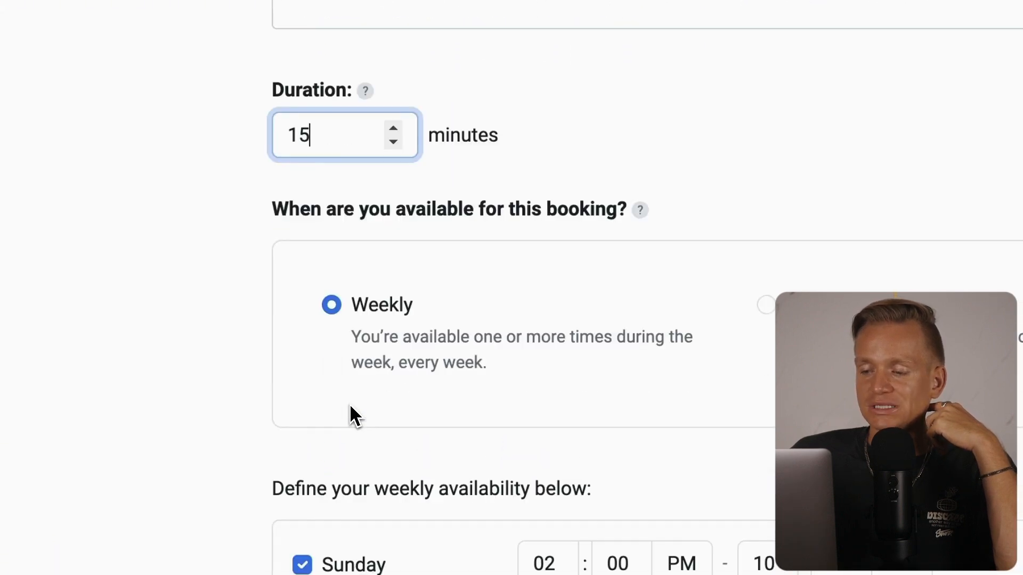
Switch the booking's availability to specific dates and back to weekly.
scroll(377, 404, down, 3)
click(766, 146)
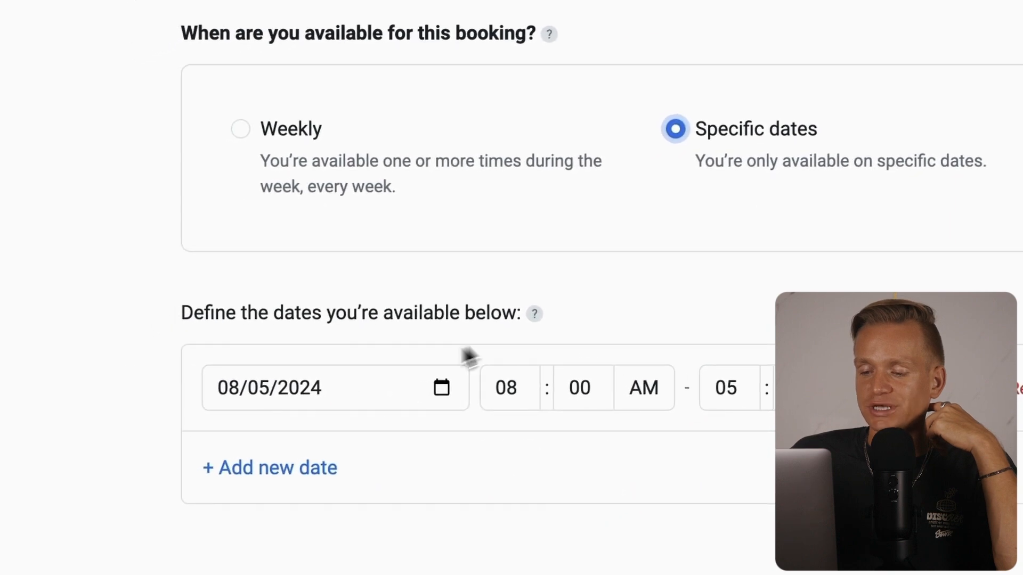
click(276, 133)
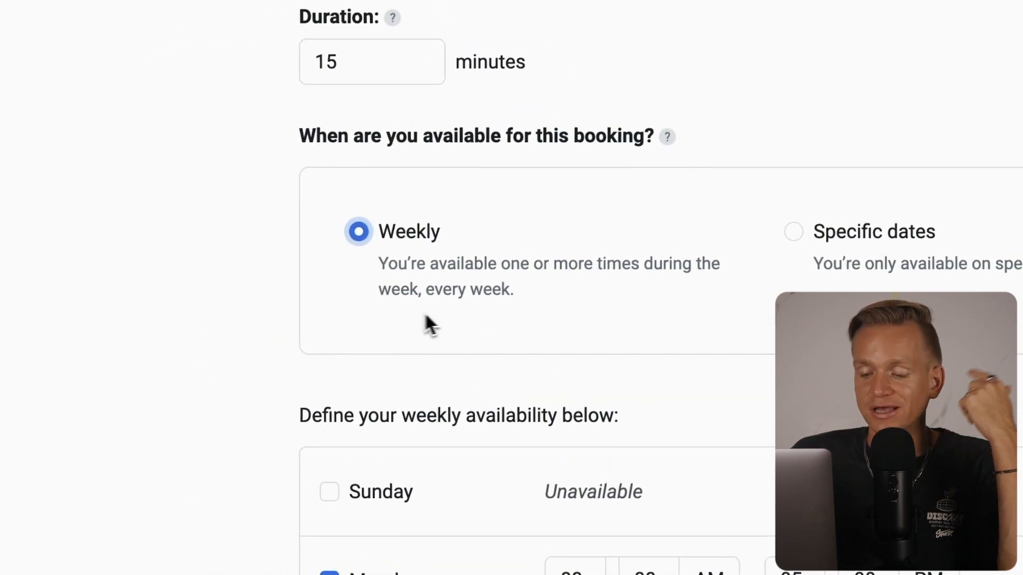
Toggle Sunday's availability on and off, and add a second time window to Monday.
scroll(565, 329, down, 3)
scroll(567, 331, down, 1)
click(325, 299)
click(329, 300)
drag(644, 312, 628, 313)
click(602, 337)
click(751, 292)
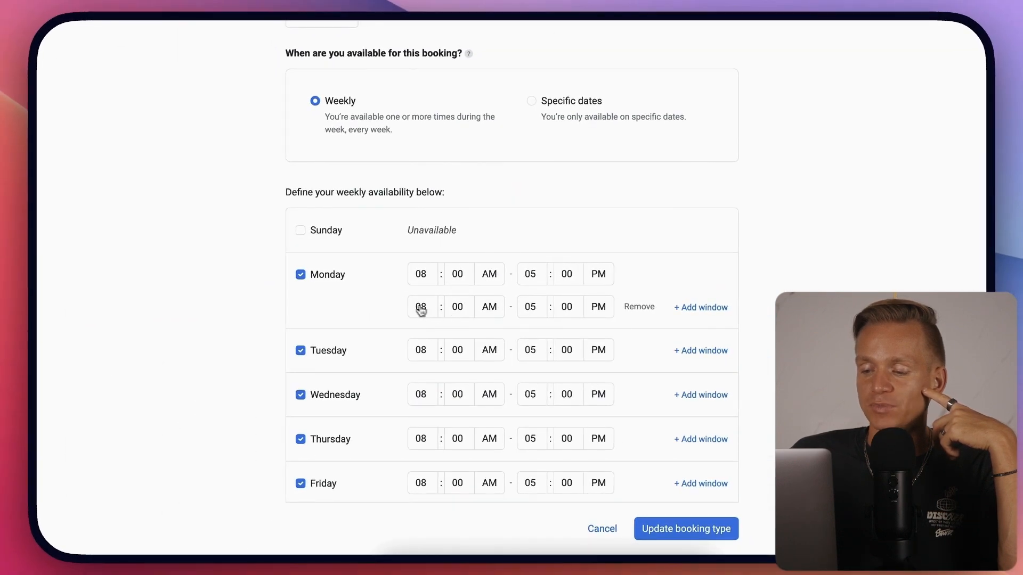
Set the end of Monday's first availability window to 02:00 PM.
click(421, 308)
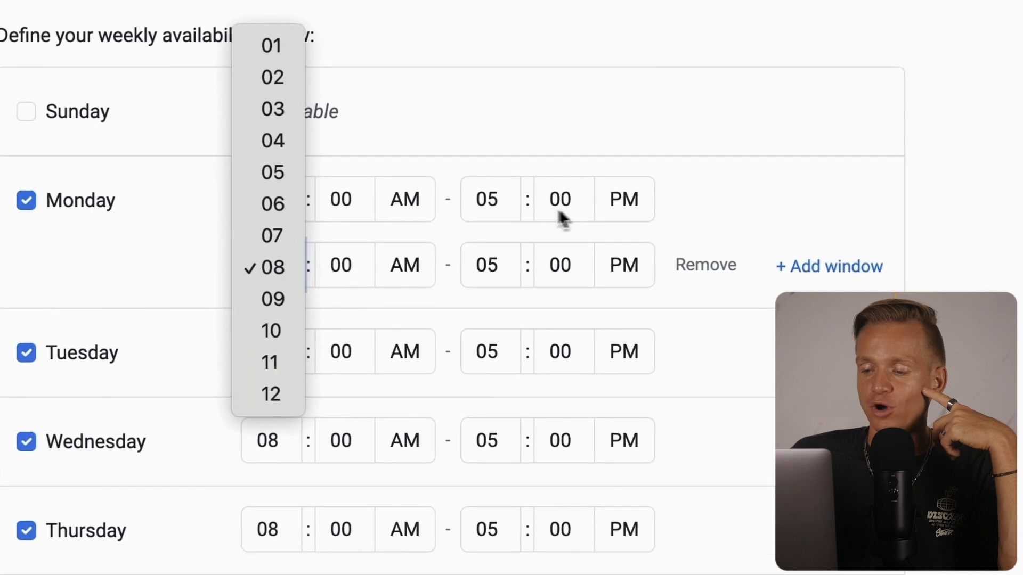
click(496, 203)
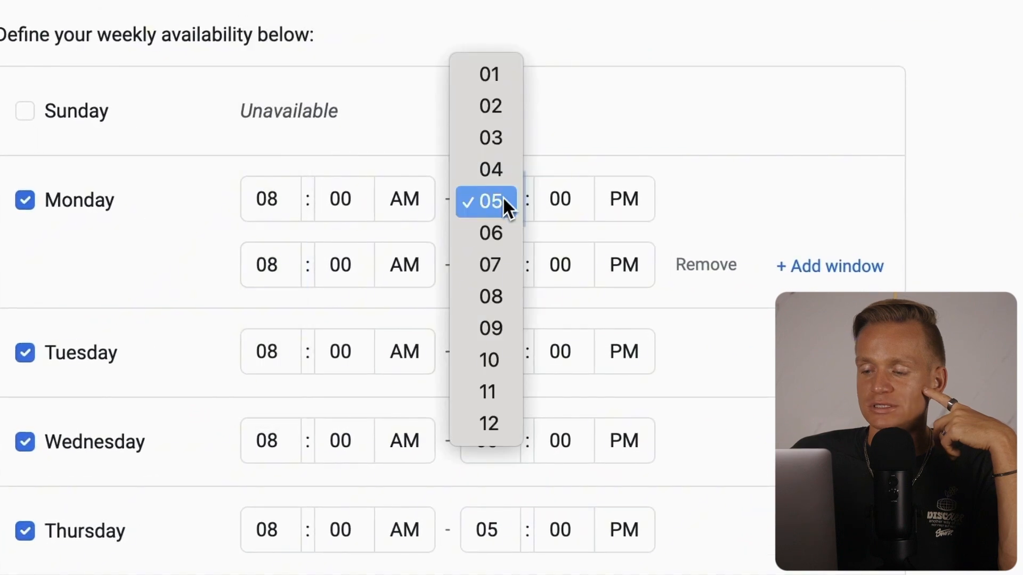
click(500, 114)
Set Monday's second availability window to 07:00 PM through 11:00 PM.
click(277, 266)
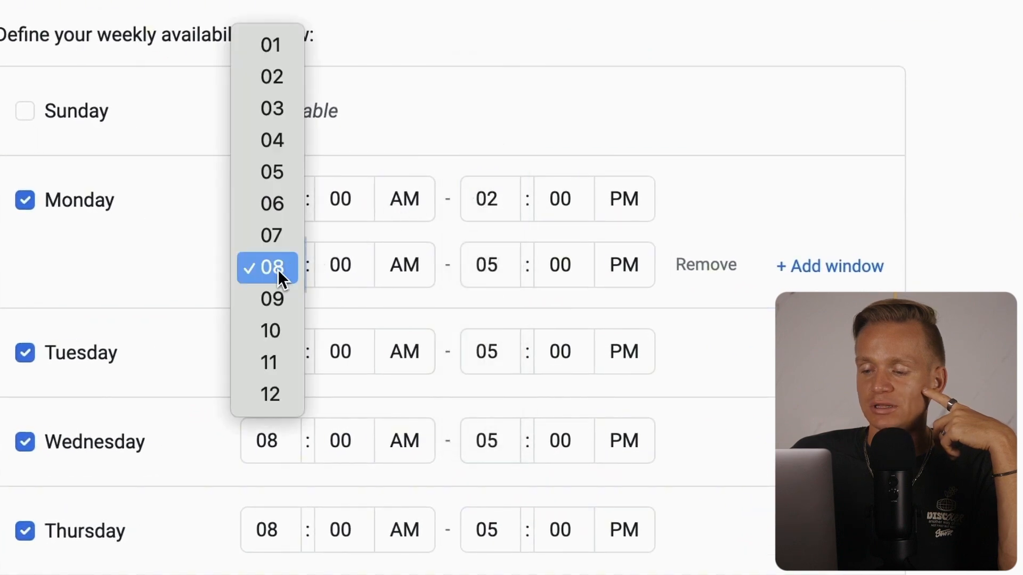
click(289, 233)
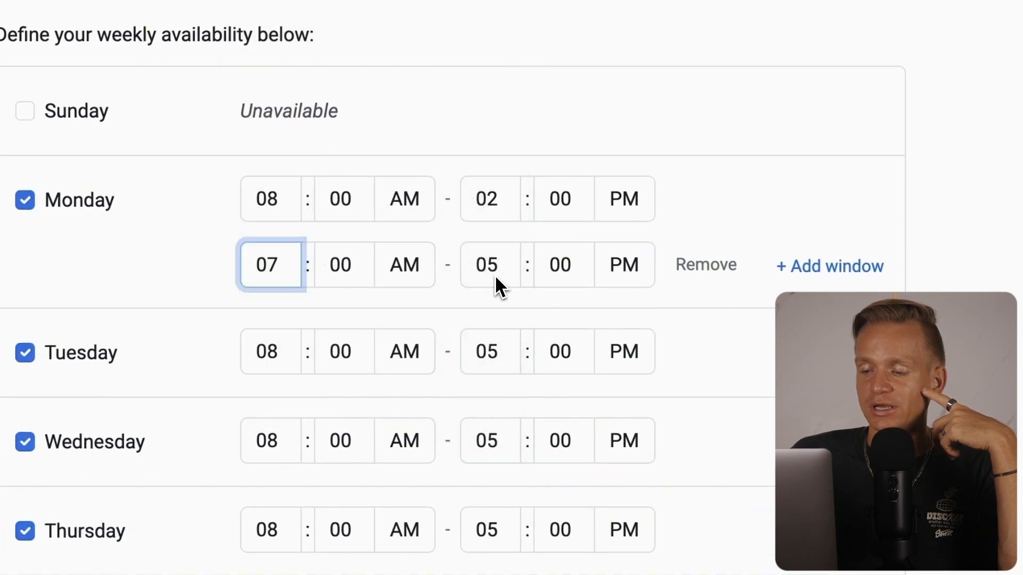
click(409, 266)
click(422, 297)
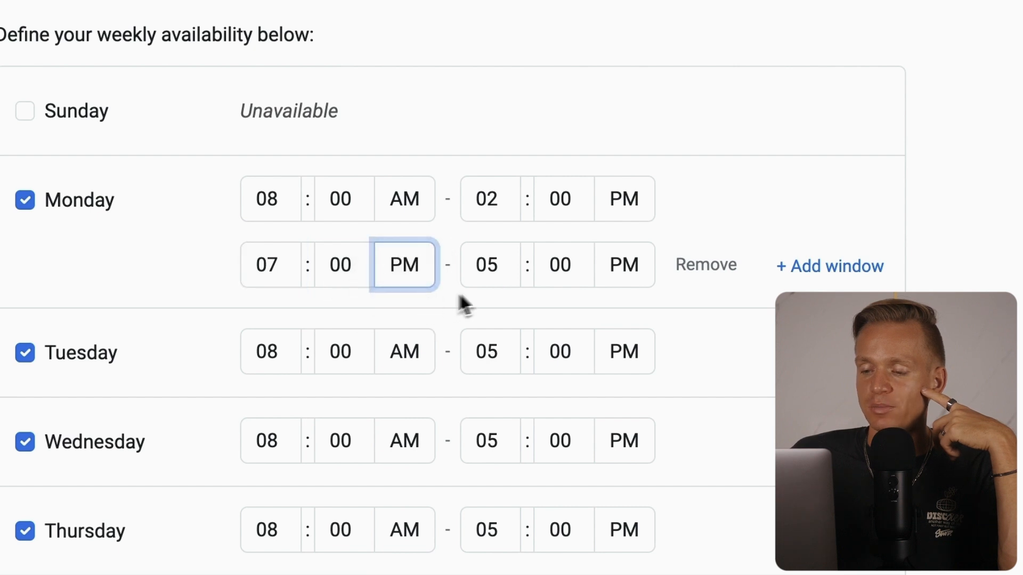
click(495, 267)
click(506, 457)
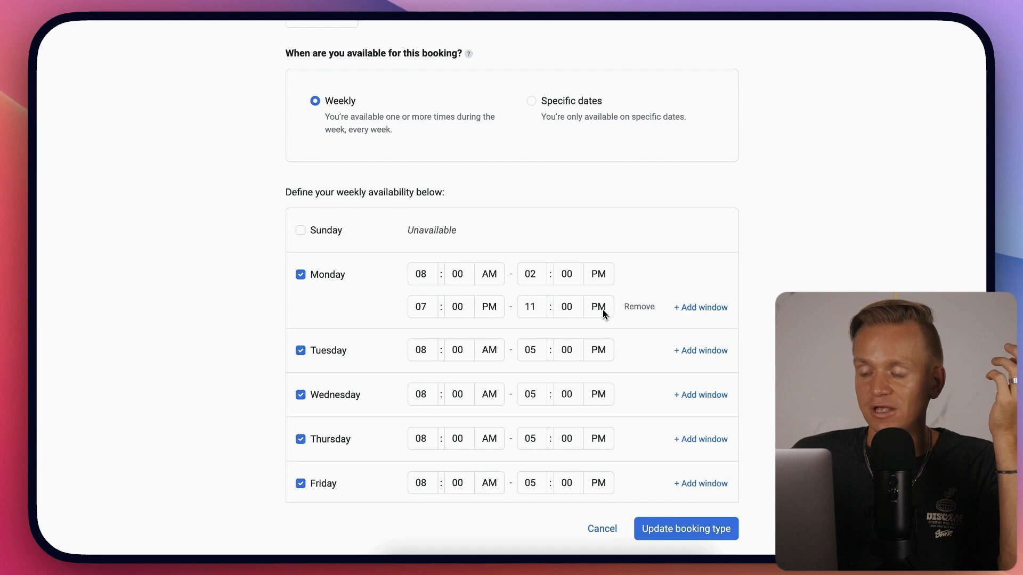
Add a third time window to Monday and remove both of the day's extra windows.
click(713, 309)
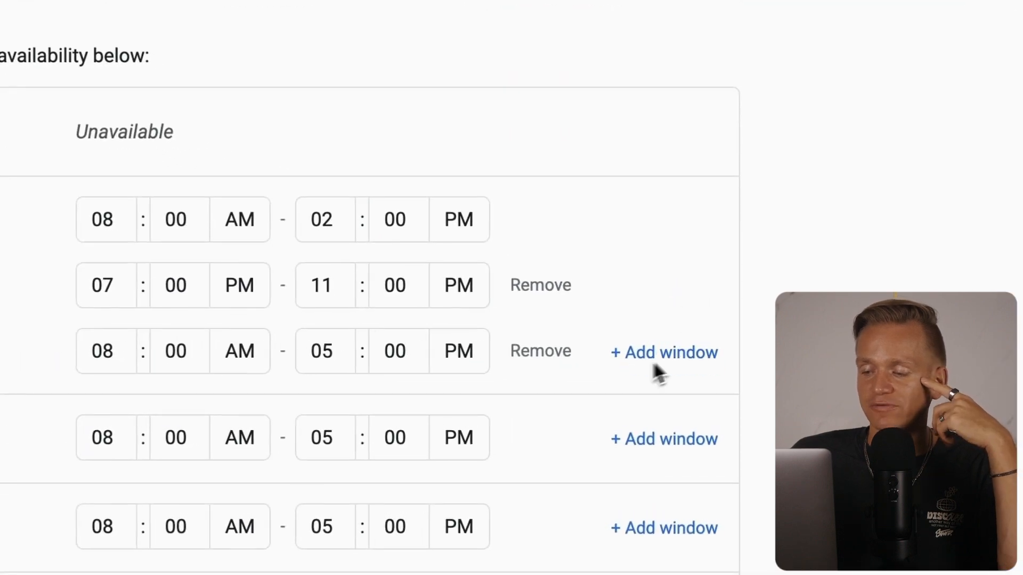
click(554, 346)
click(558, 289)
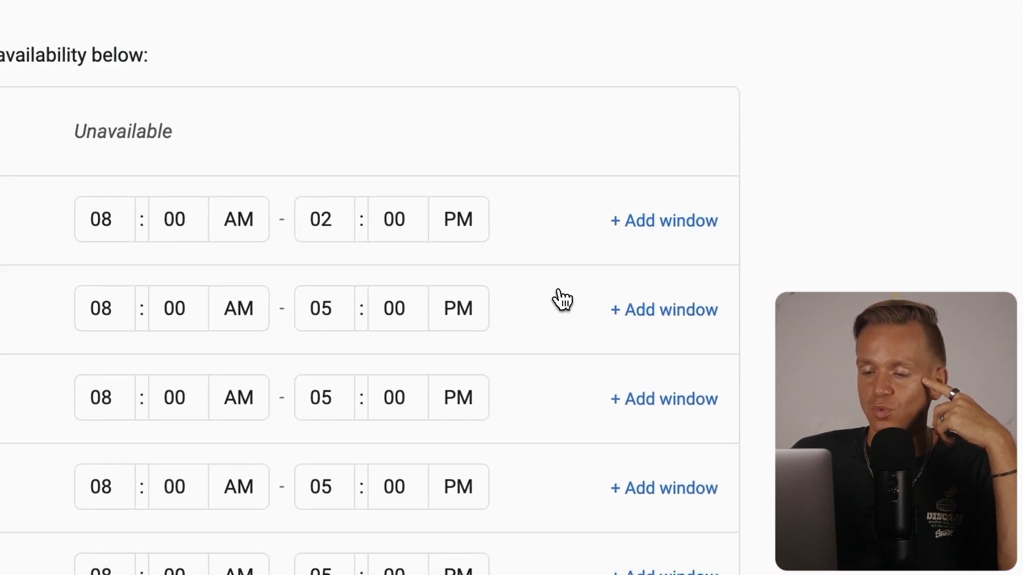
Enable the option to add unavailable dates below the weekly schedule and turn it off again.
scroll(160, 234, down, 5)
scroll(626, 201, up, 3)
scroll(628, 201, down, 2)
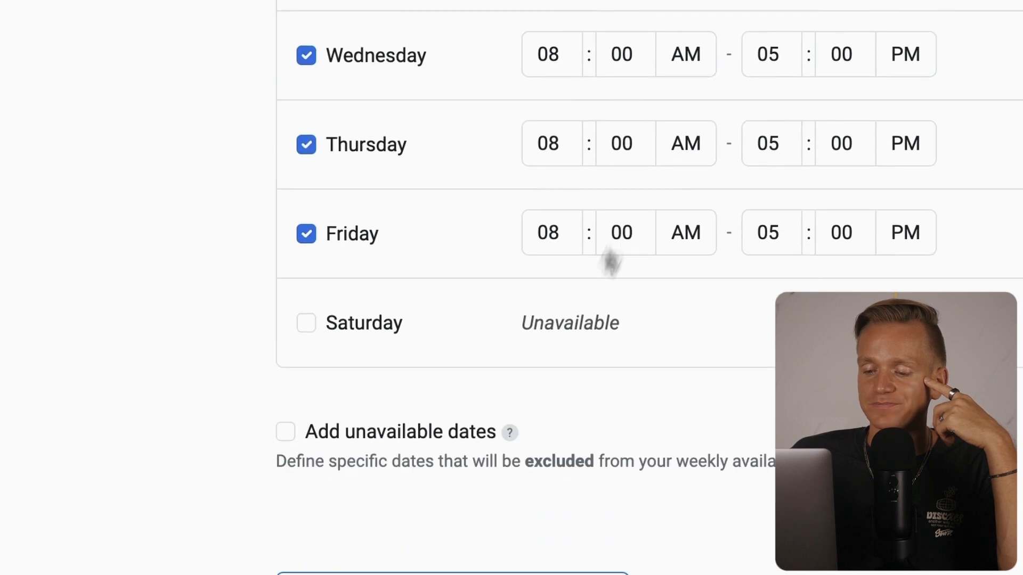
click(290, 433)
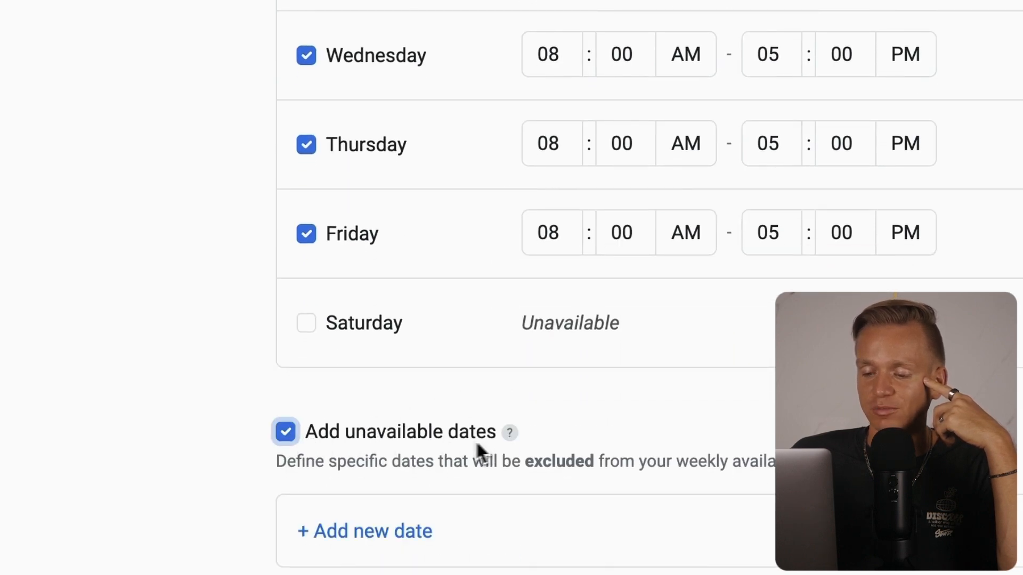
click(290, 439)
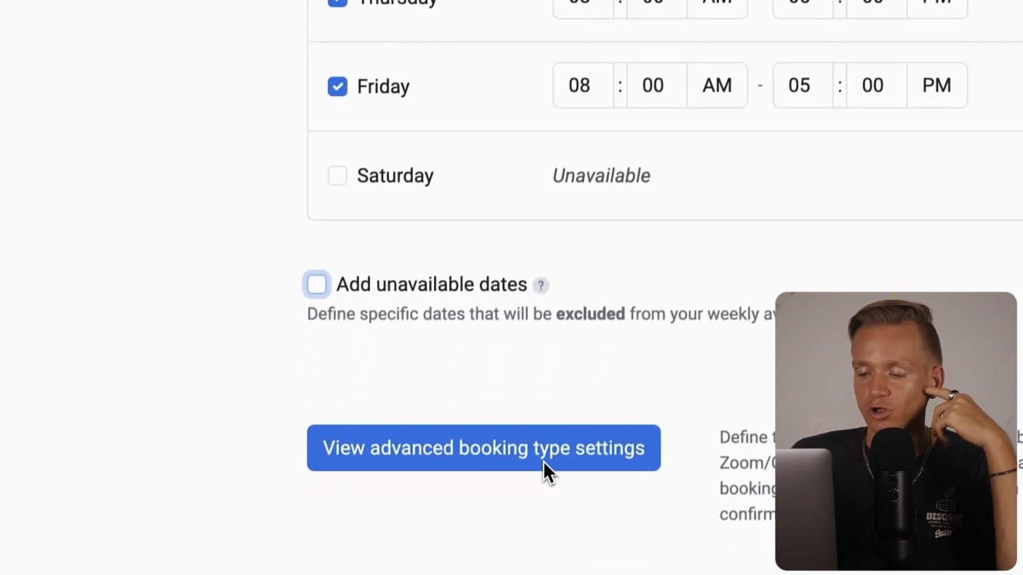
Open the advanced booking type settings and examine the meeting buffer, minimum scheduling notice and time slot interval.
click(349, 449)
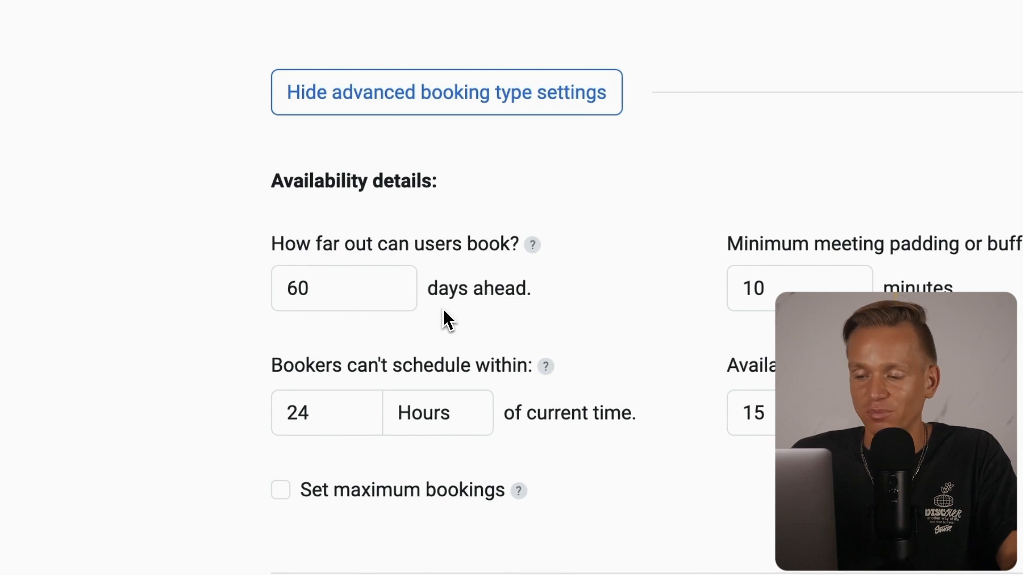
click(782, 268)
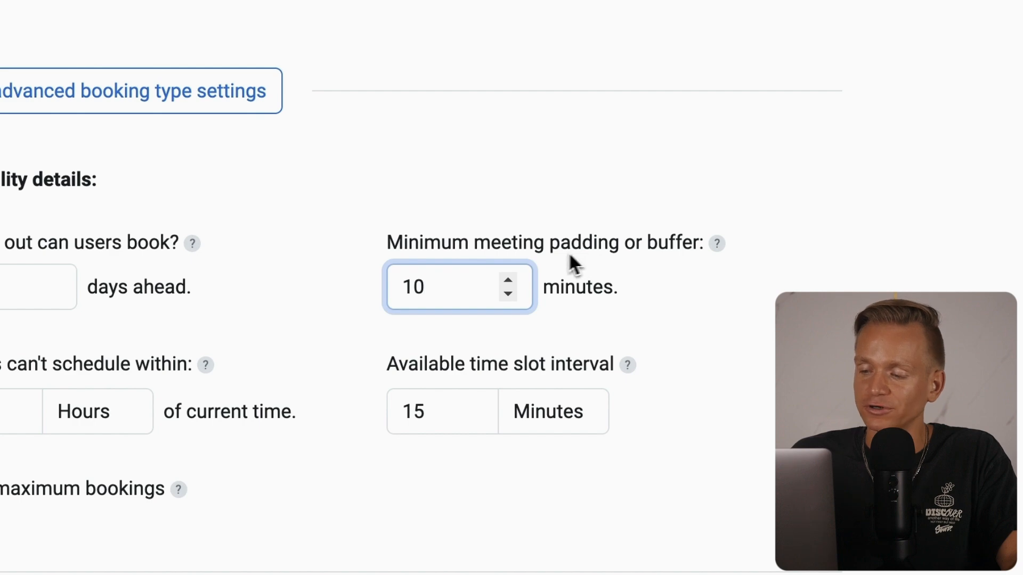
click(421, 324)
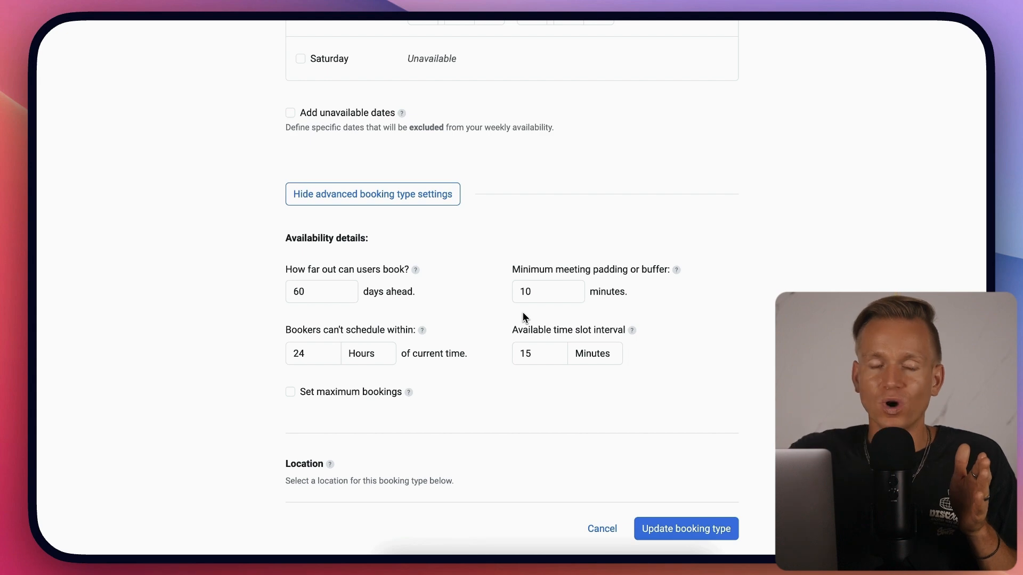
click(308, 346)
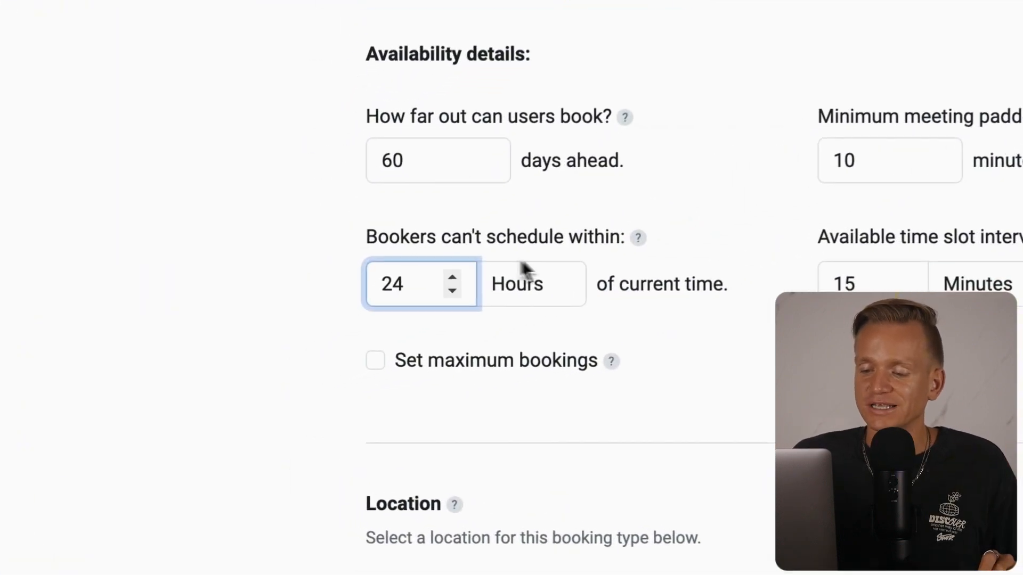
click(603, 258)
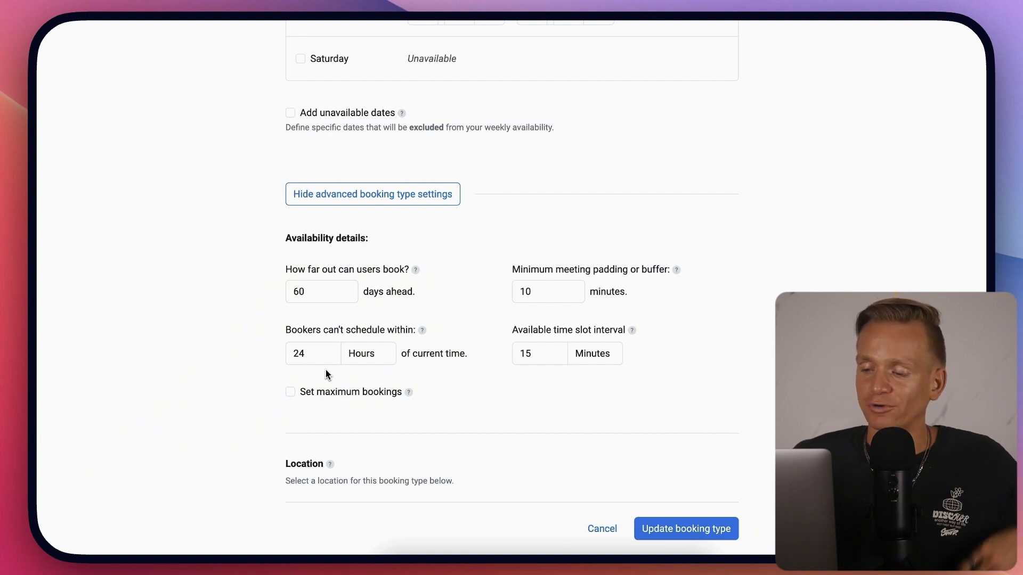
click(545, 346)
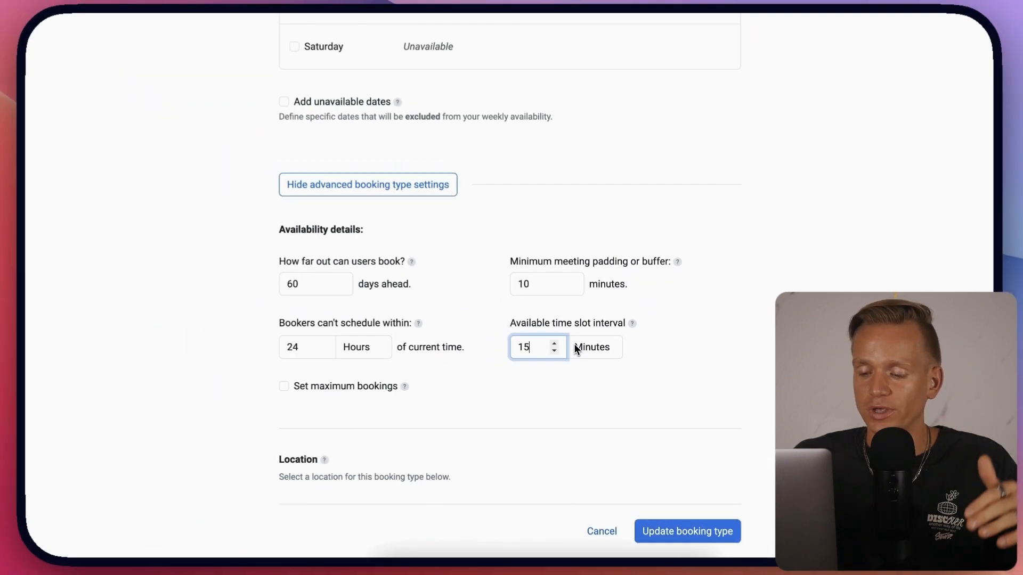
Browse the location's link sources keeping Zoom, and try No location before returning to Online video conference.
scroll(574, 344, down, 3)
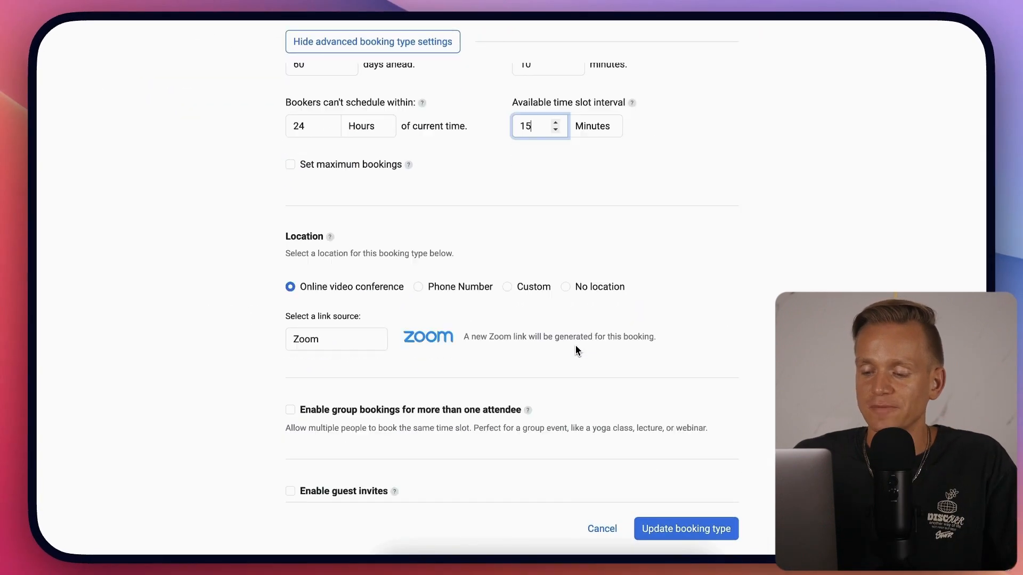
drag(297, 161, 334, 163)
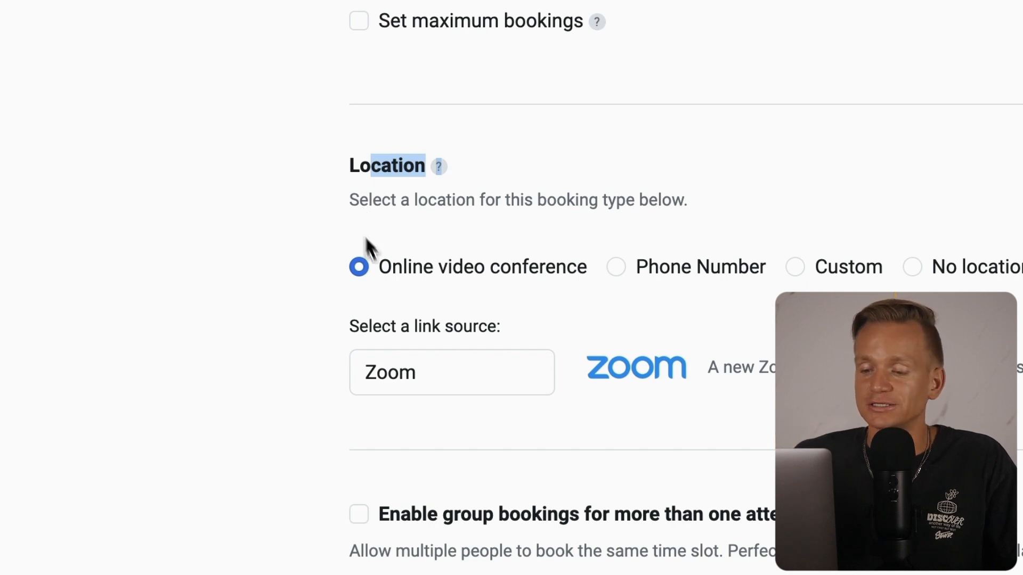
click(411, 392)
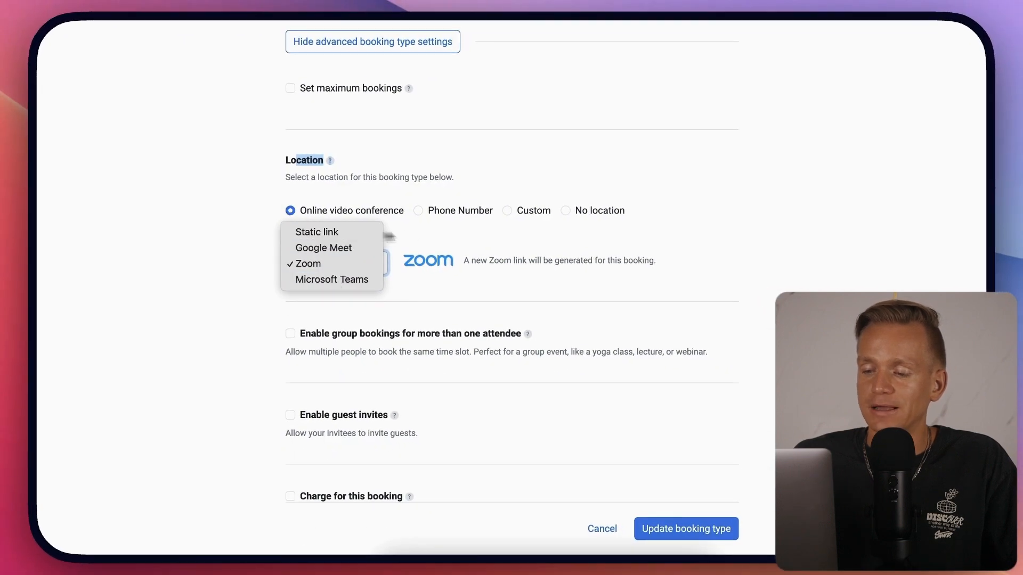
click(460, 240)
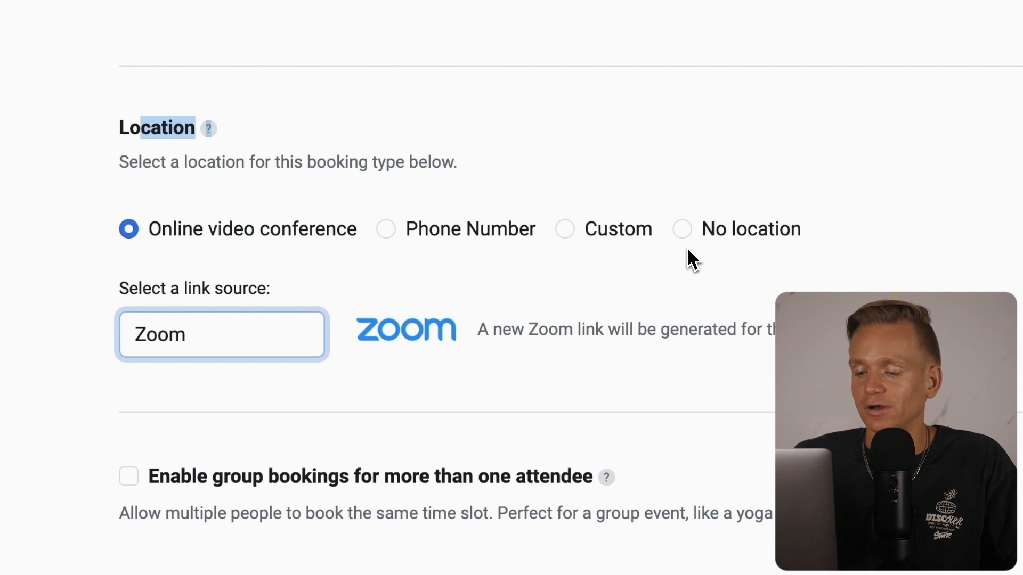
click(745, 242)
click(278, 237)
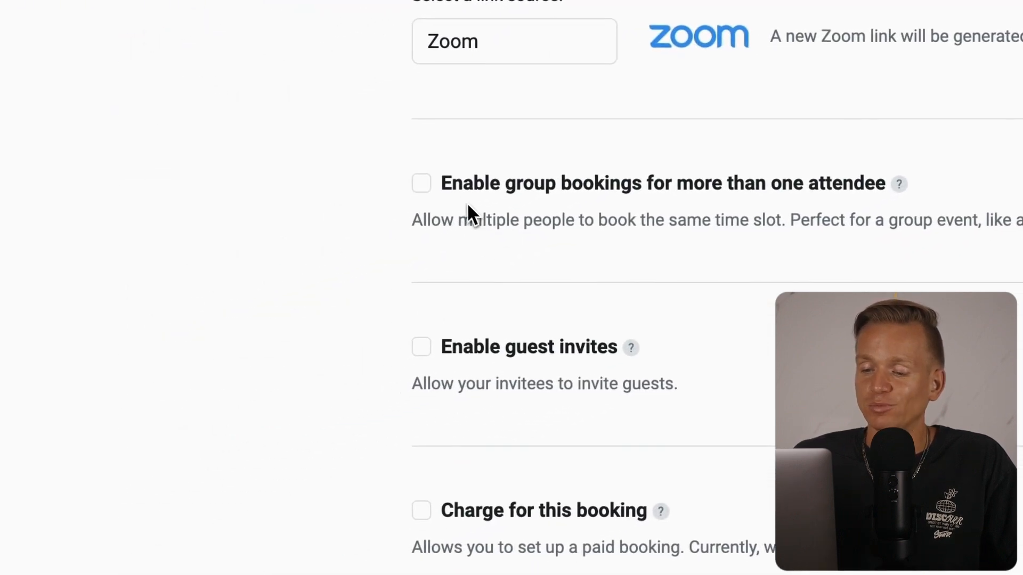
Review the group bookings and guest invites options, and enable charging for this booking.
drag(510, 198, 593, 243)
click(484, 367)
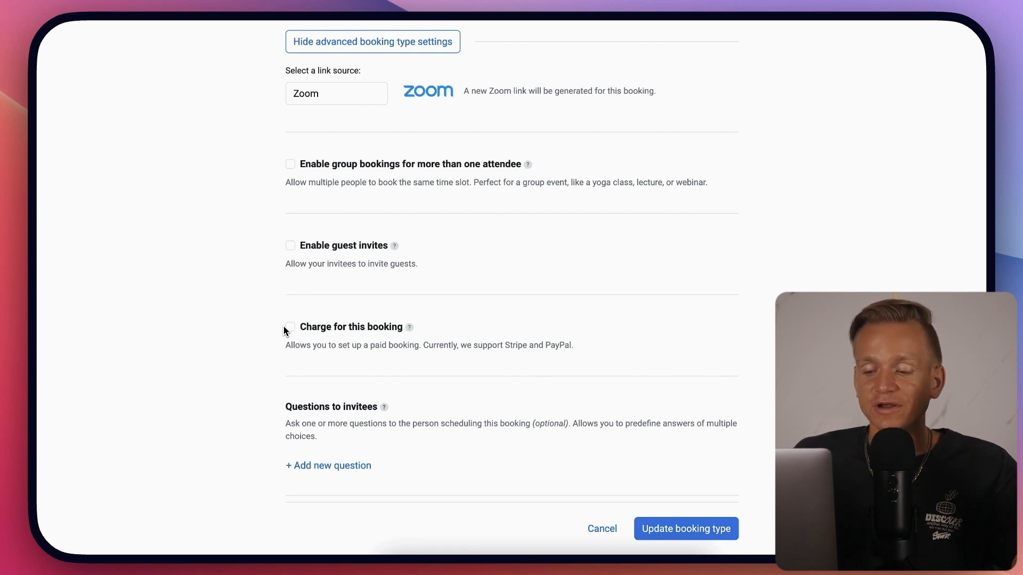
scroll(287, 333, up, 20)
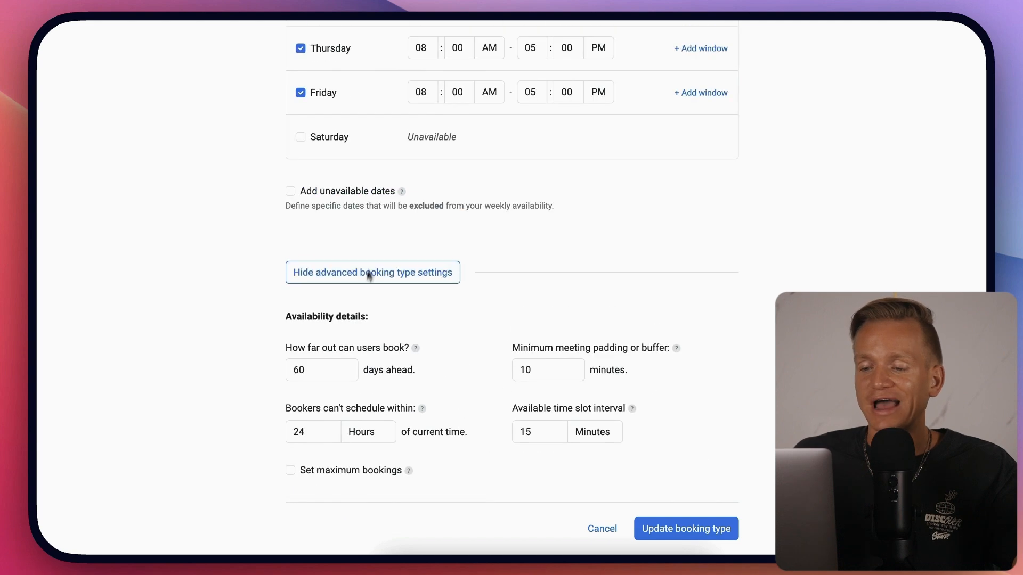
scroll(370, 236, down, 20)
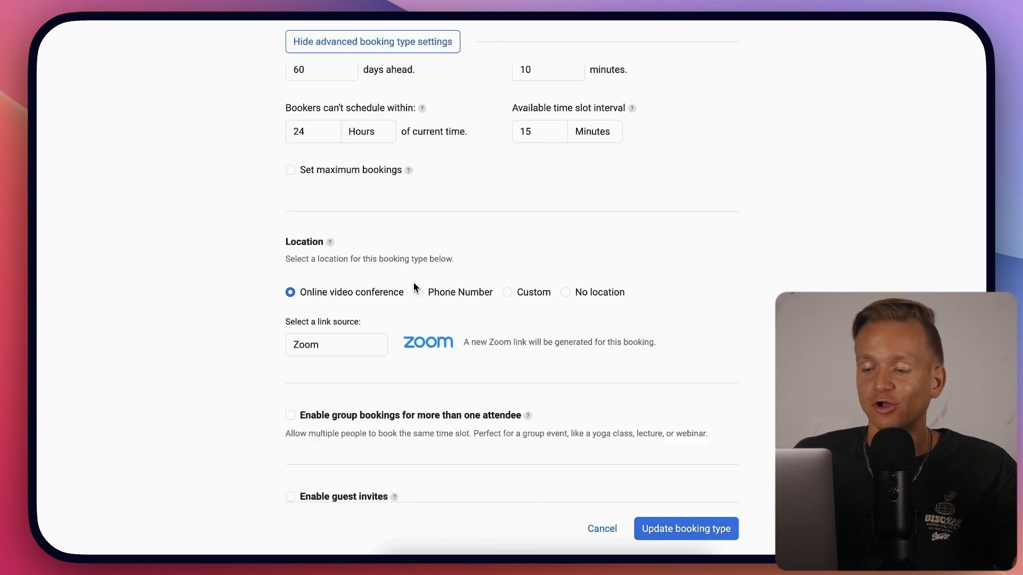
scroll(413, 290, down, 2)
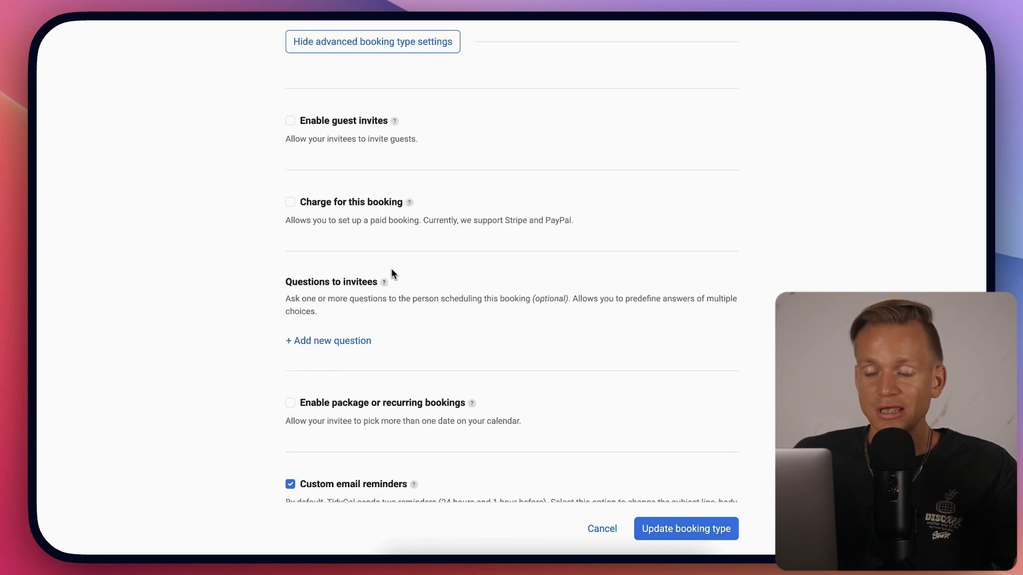
click(291, 202)
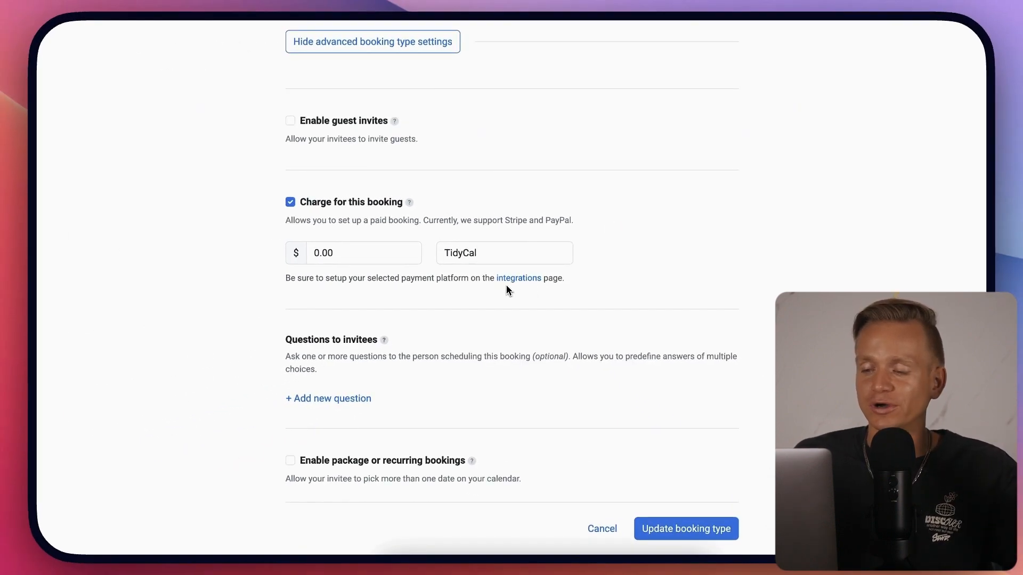
Enable package or recurring bookings below the questions to invitees.
scroll(379, 308, down, 3)
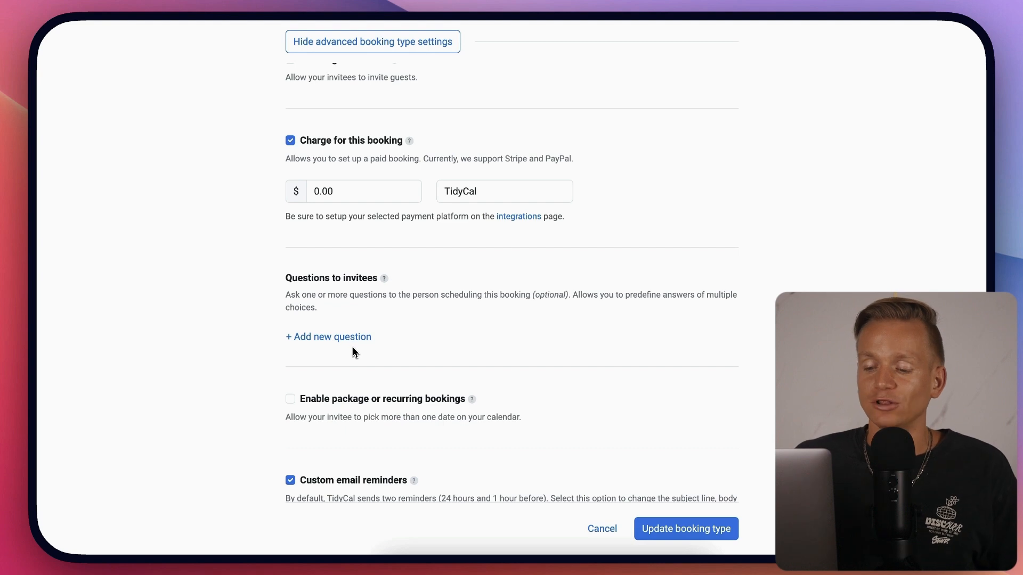
scroll(353, 353, down, 3)
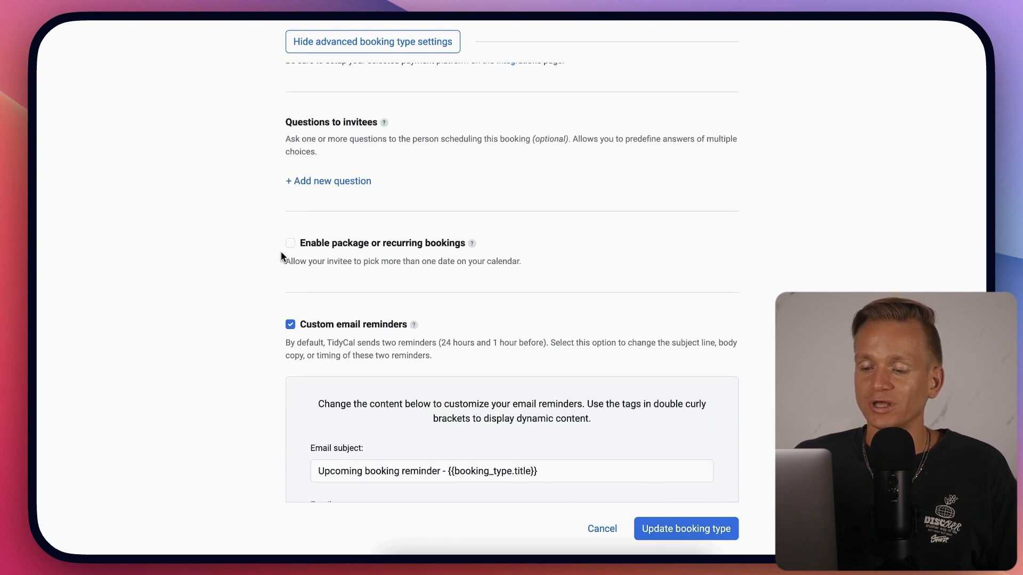
click(290, 243)
drag(333, 255, 368, 257)
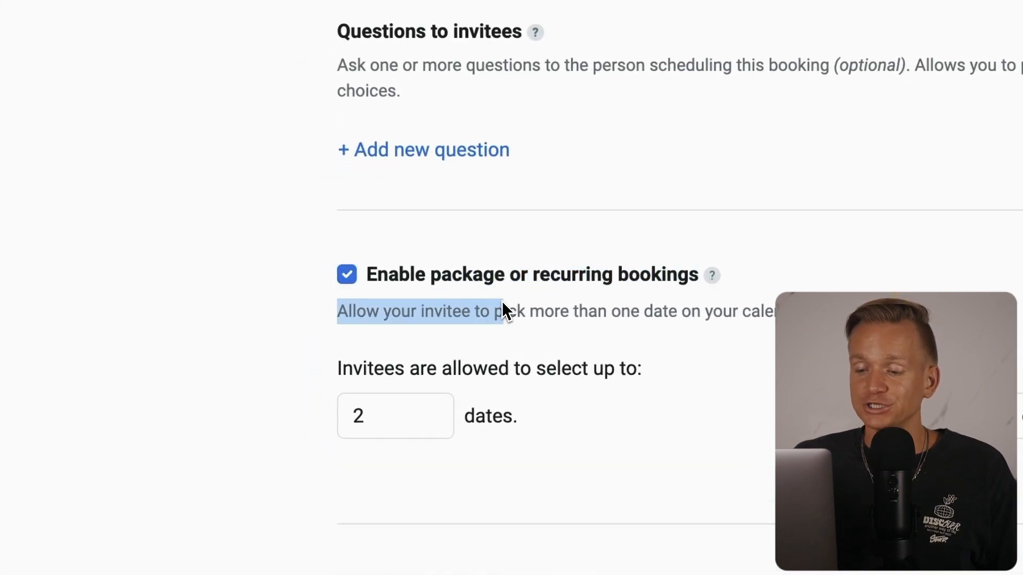
click(607, 301)
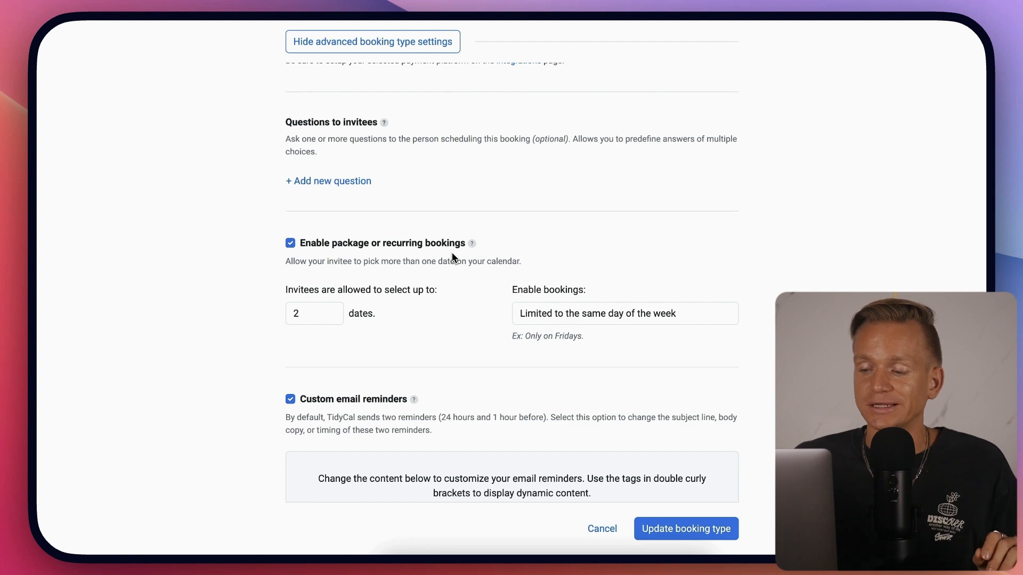
Examine the custom email reminders' subject line, content template with its dynamic tags, and the timing of the reminders.
scroll(451, 256, down, 5)
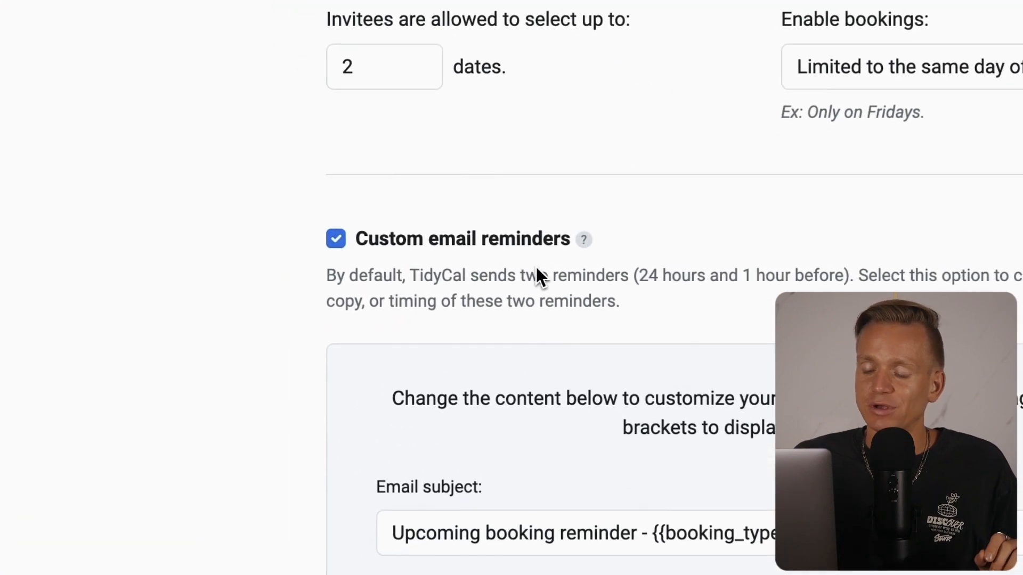
scroll(537, 277, down, 3)
scroll(541, 283, down, 3)
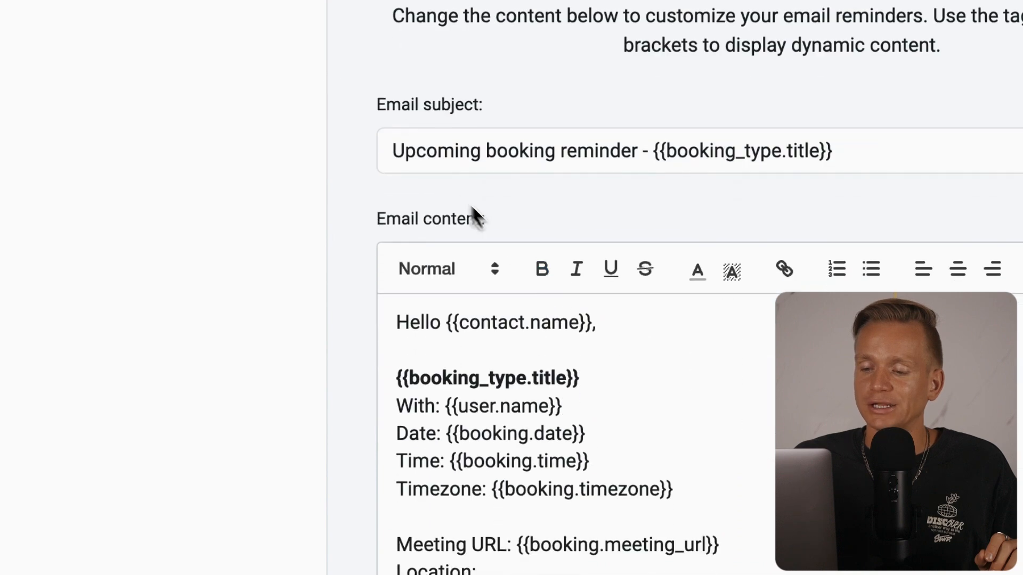
click(472, 150)
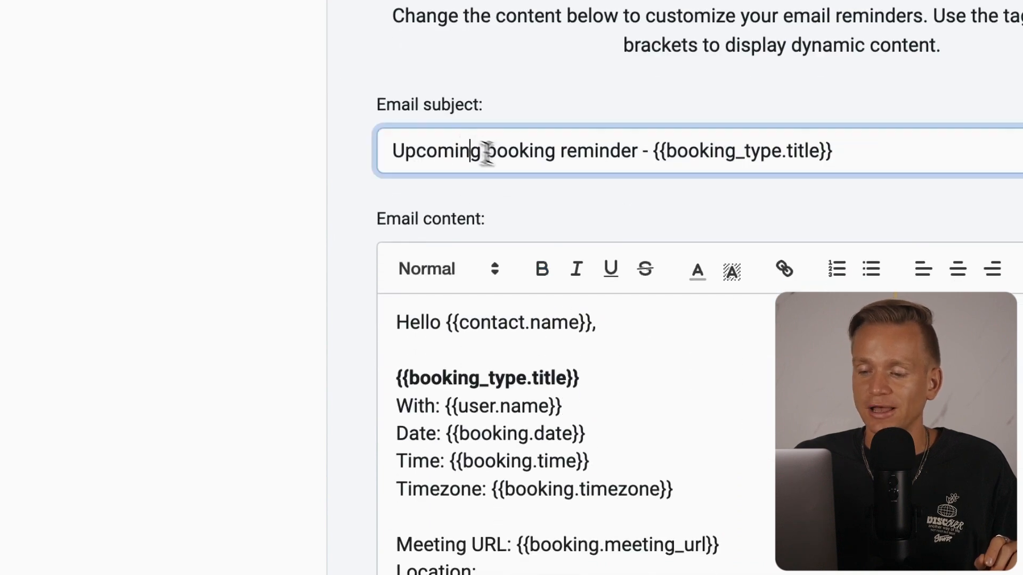
click(408, 239)
scroll(548, 429, down, 10)
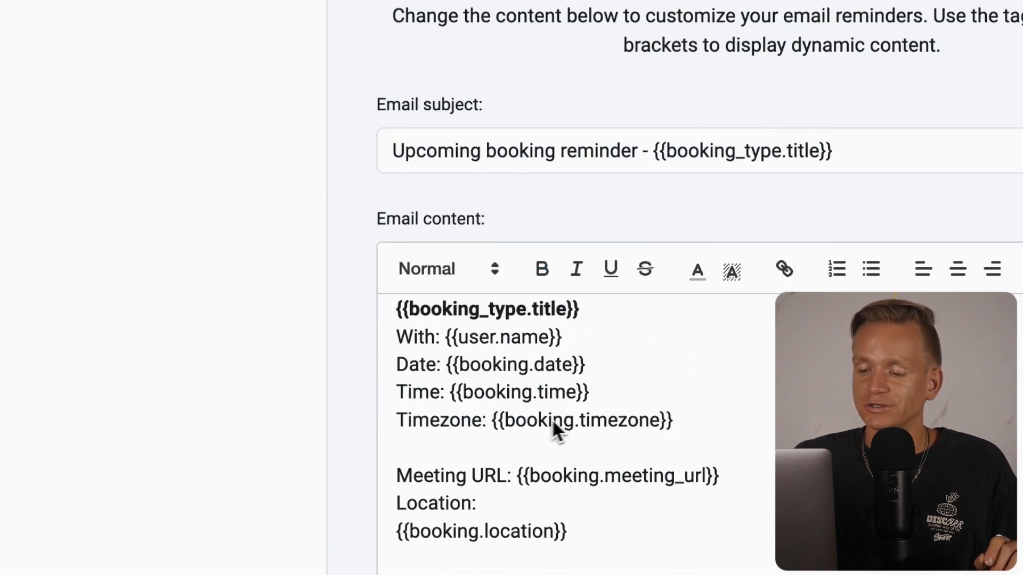
scroll(560, 266, up, 6)
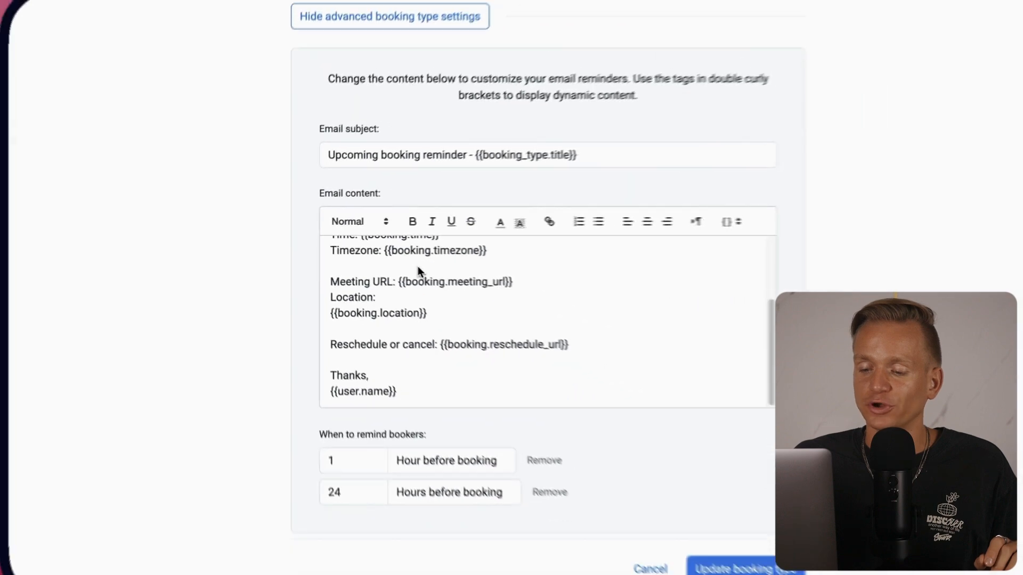
scroll(606, 348, up, 3)
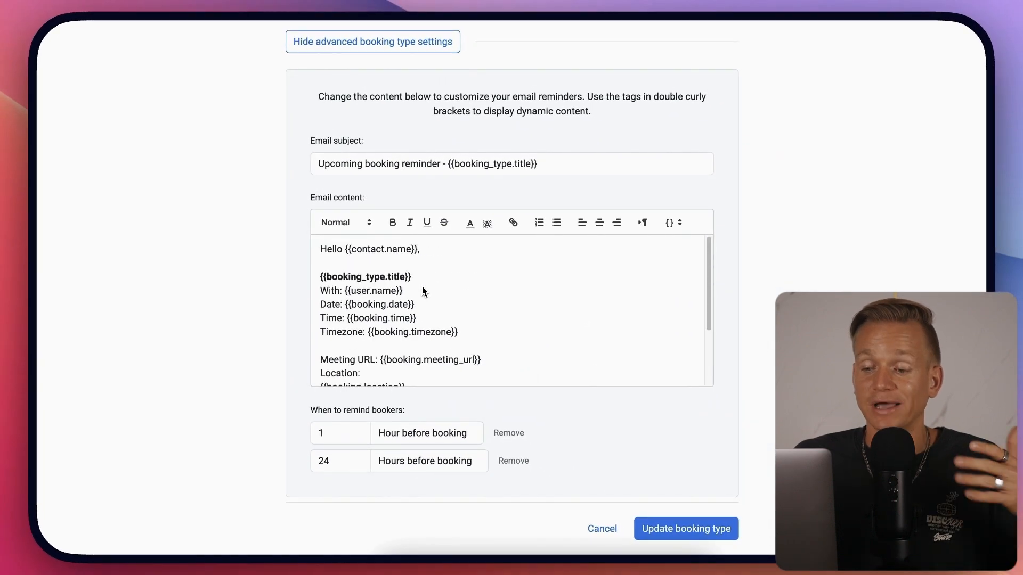
scroll(422, 287, down, 5)
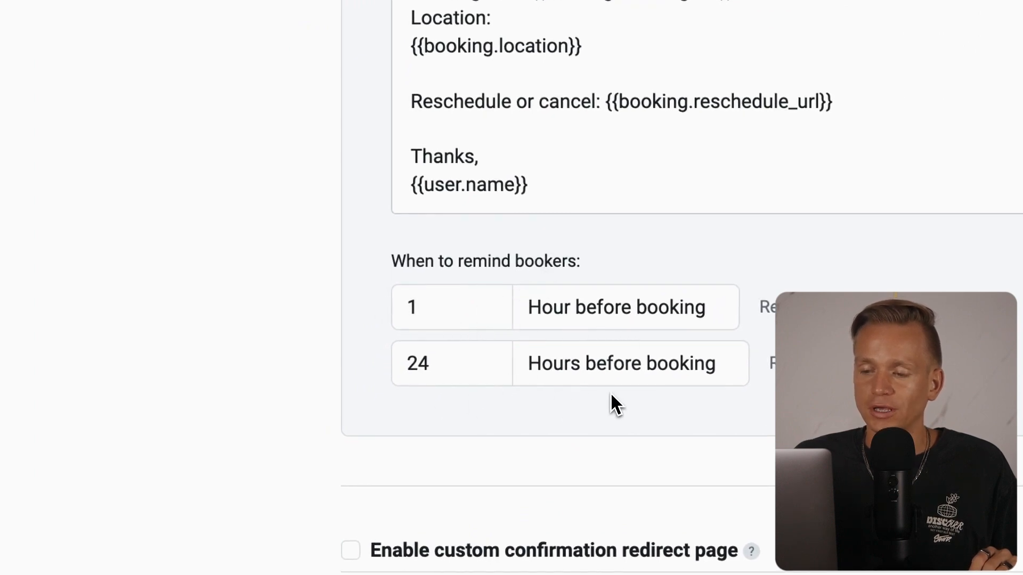
scroll(610, 394, down, 5)
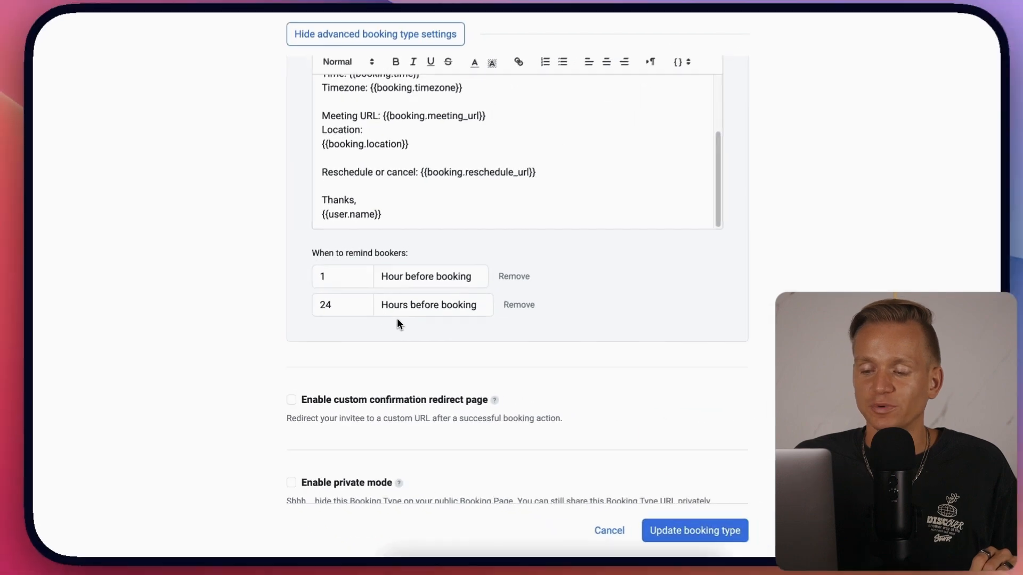
Enable the custom confirmation redirect page and try out its redirect URL field without entering an address.
scroll(403, 322, down, 4)
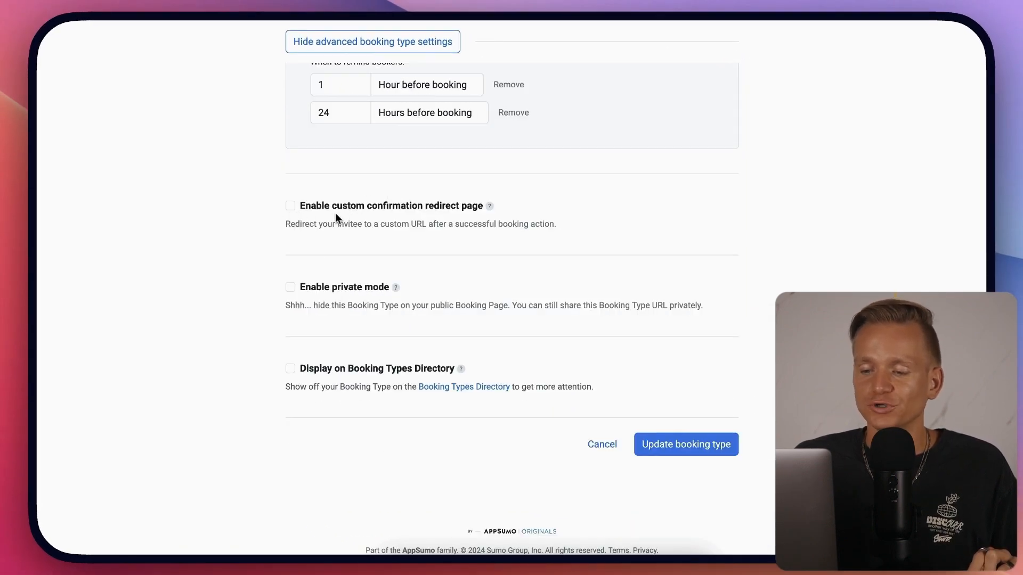
click(300, 210)
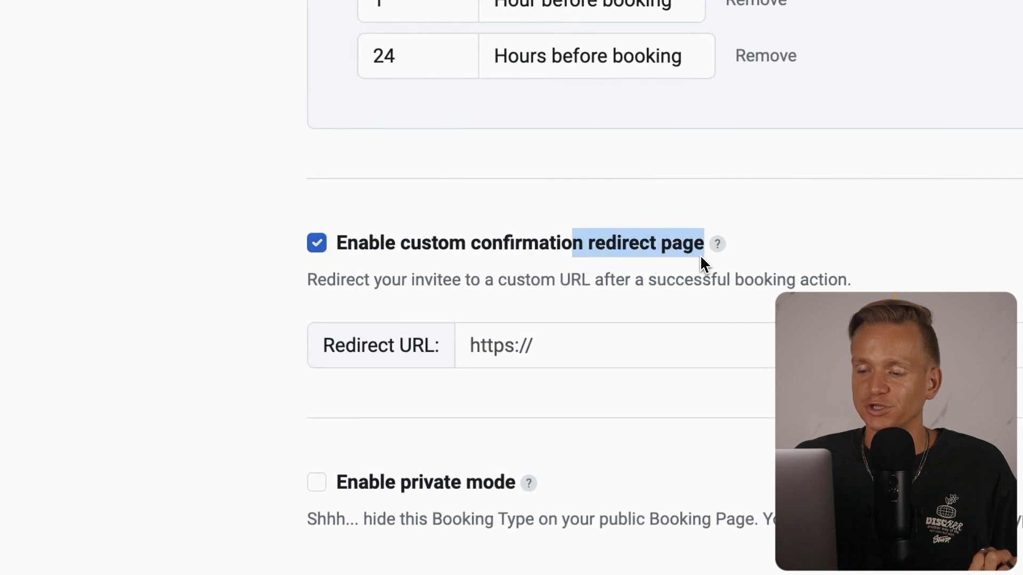
click(525, 343)
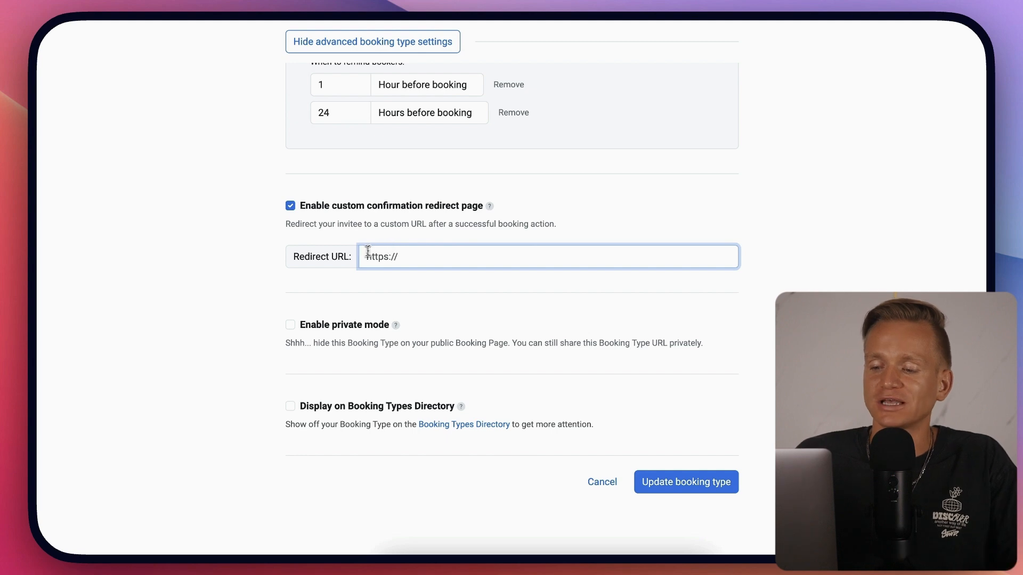
click(364, 276)
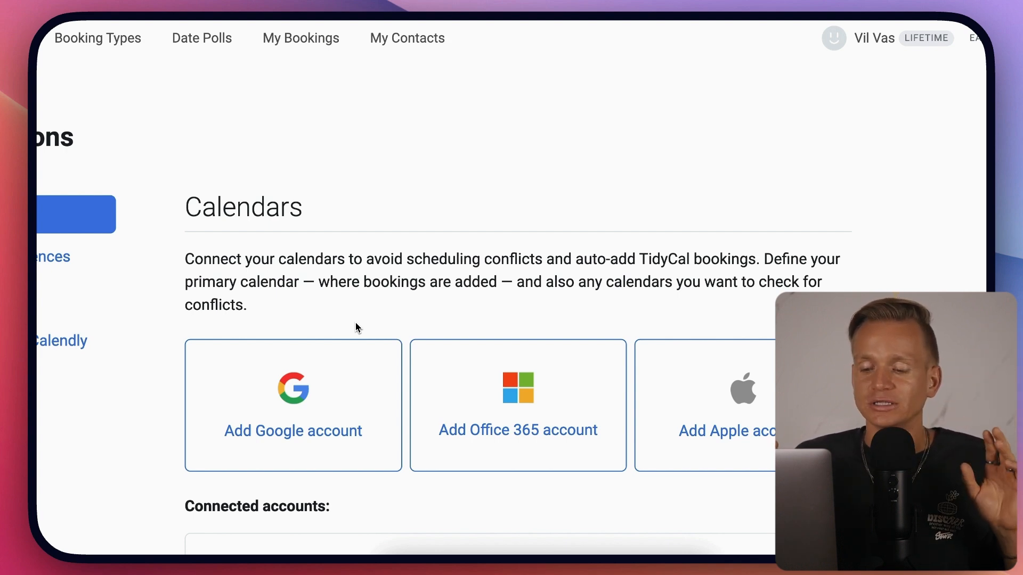
View the calendar integrations, and examine the title and description on the public booking page of the 15 Minute Meeting.
scroll(356, 322, left, 4)
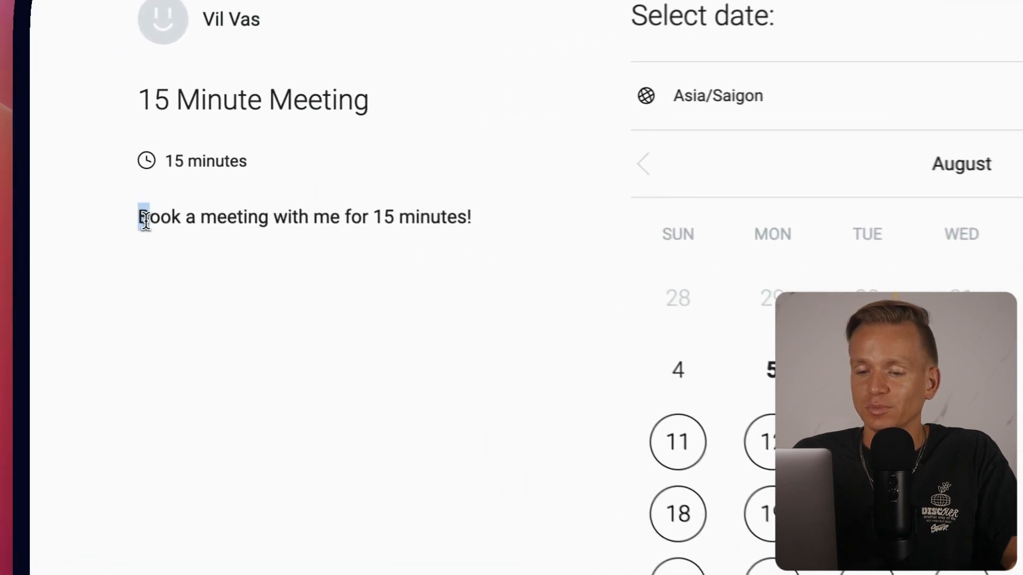
drag(159, 125, 267, 128)
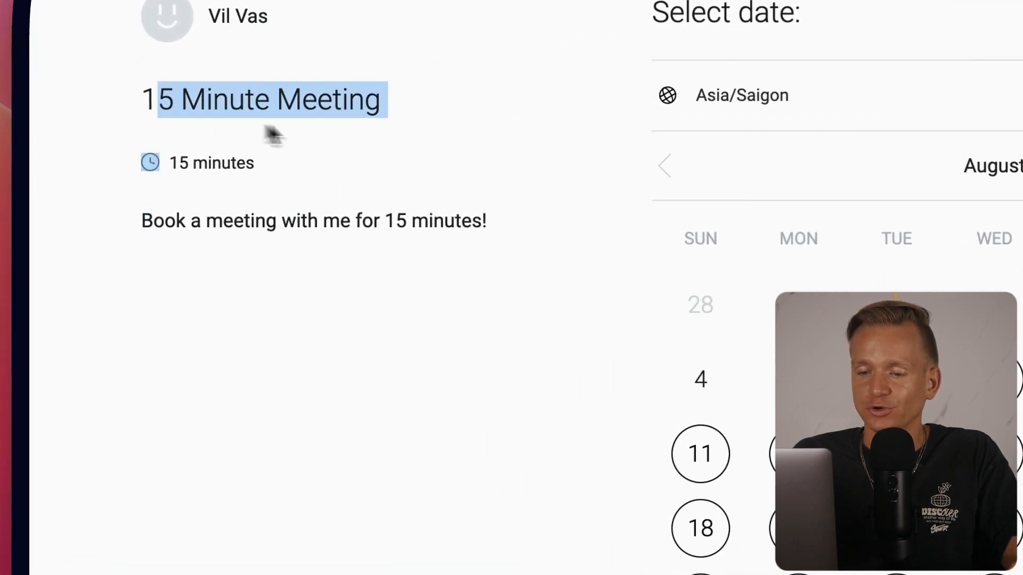
click(366, 133)
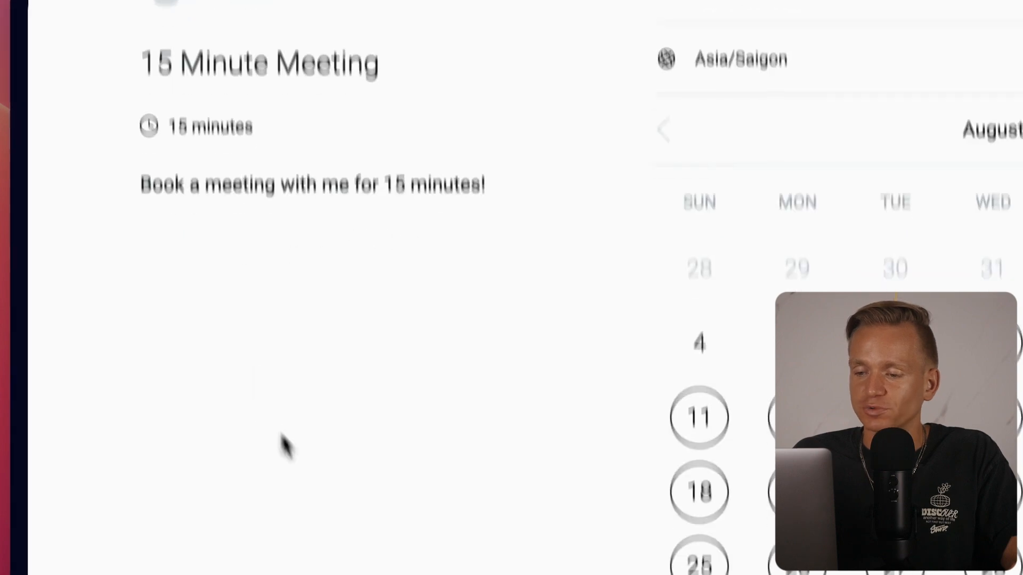
click(479, 222)
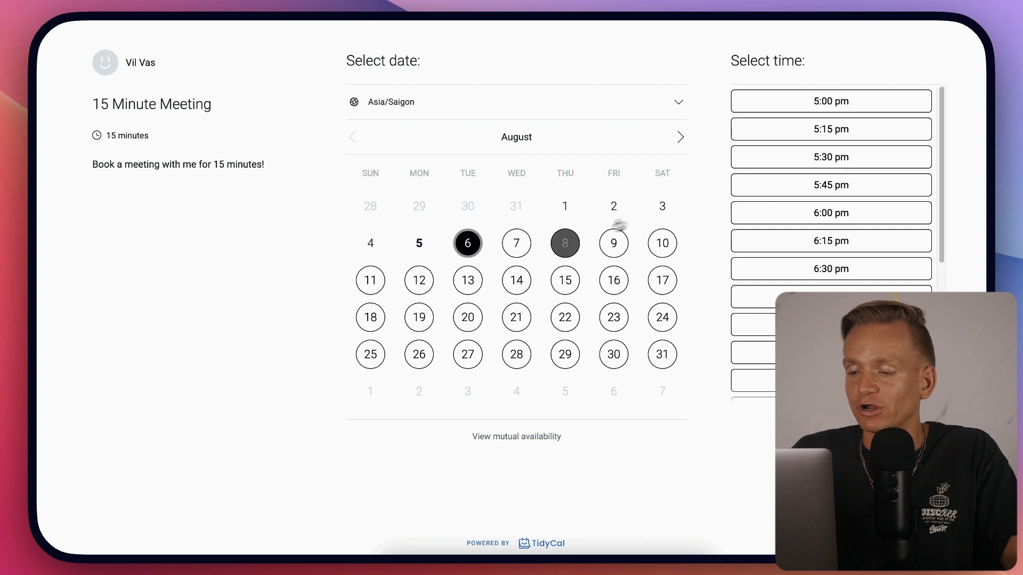
Choose Wednesday, August 7 at 12:15 pm for the meeting and start filling in the email field of the booking confirmation.
click(516, 243)
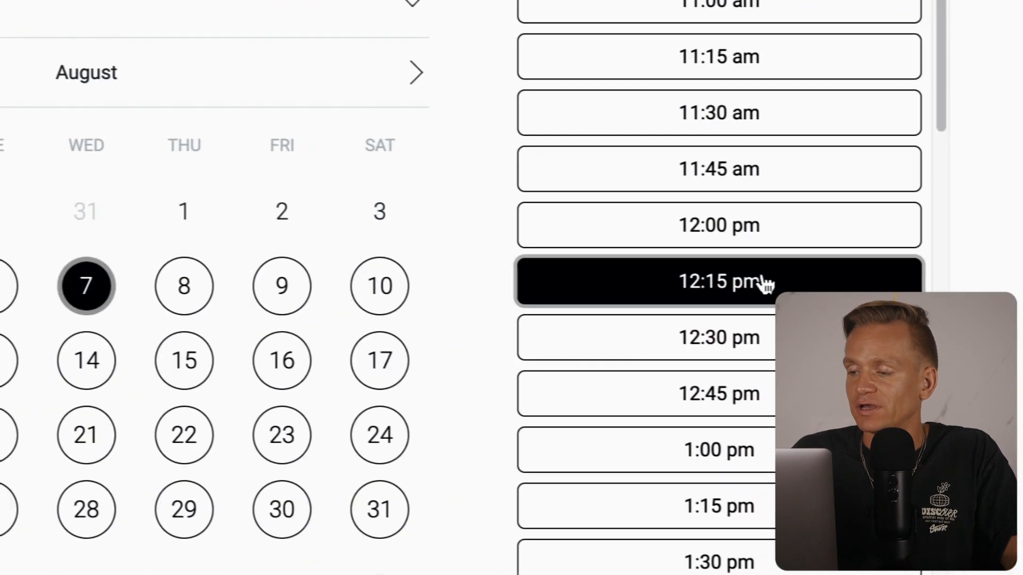
click(767, 282)
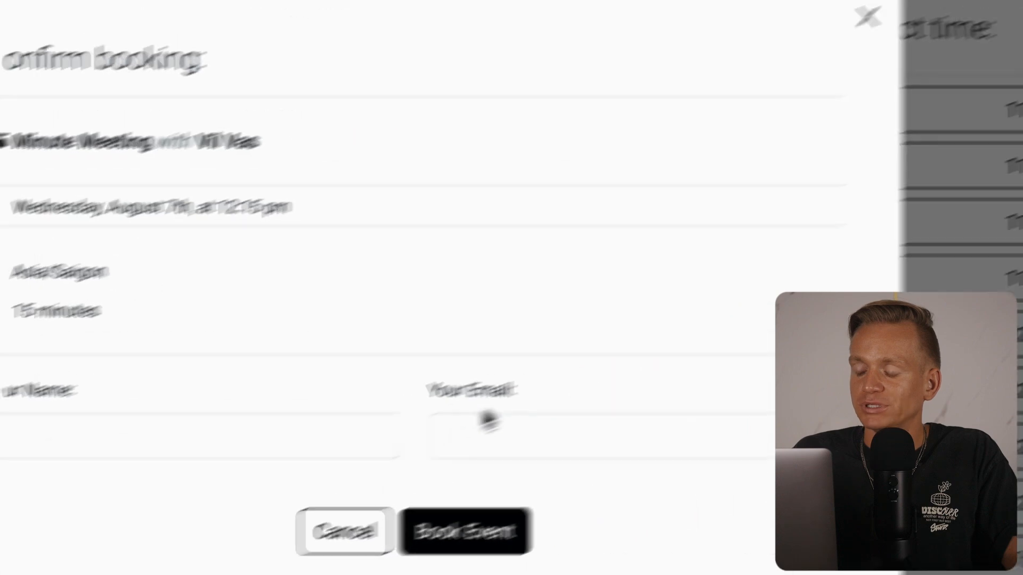
click(815, 309)
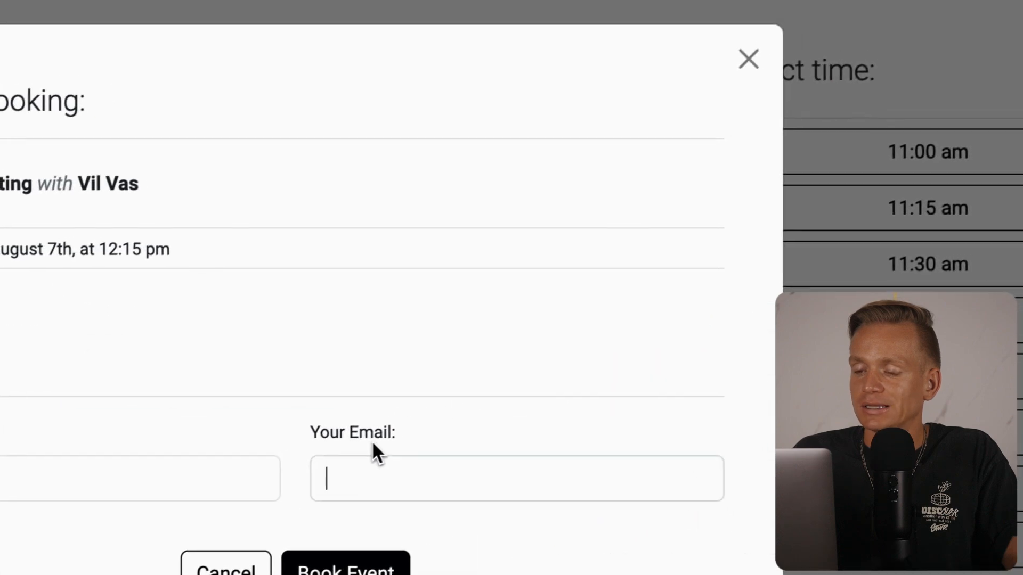